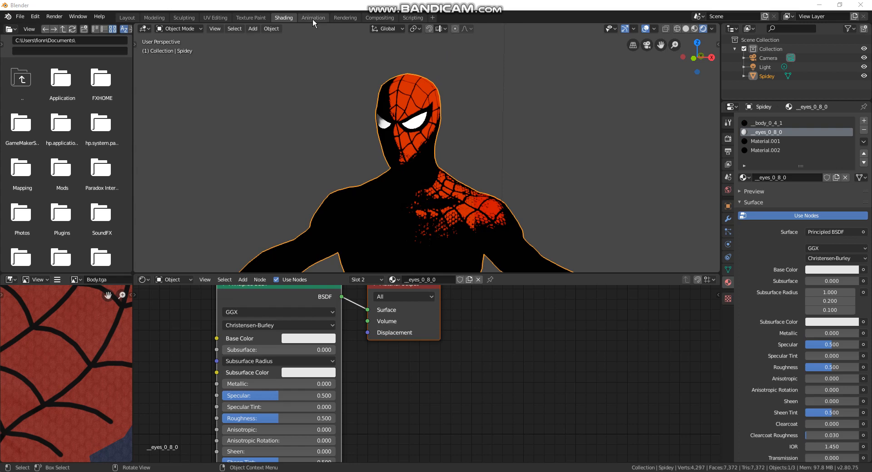
pyautogui.click(128, 18)
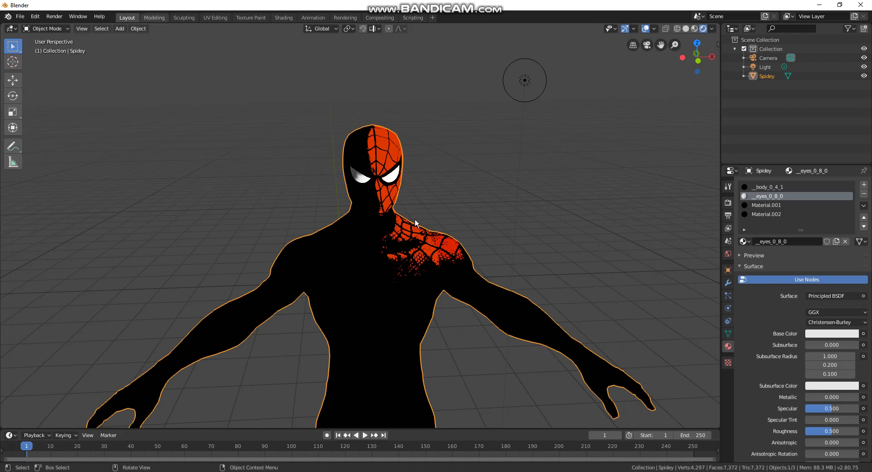
pyautogui.scroll(6, 392, 193)
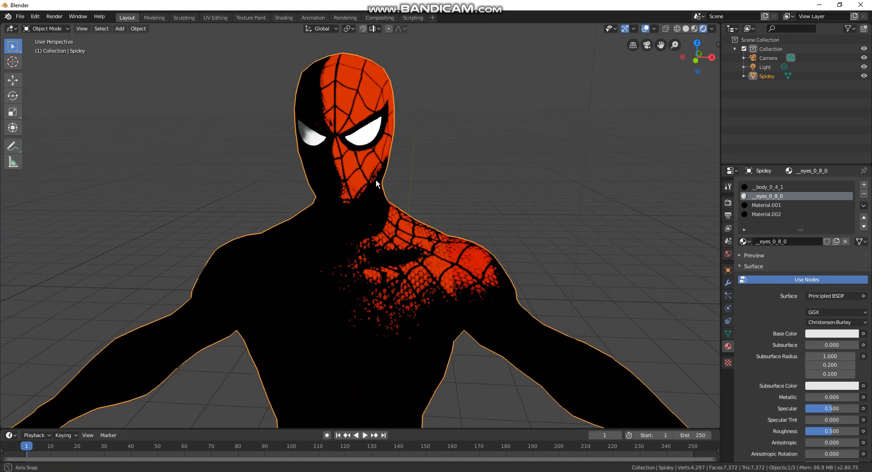
pyautogui.click(286, 18)
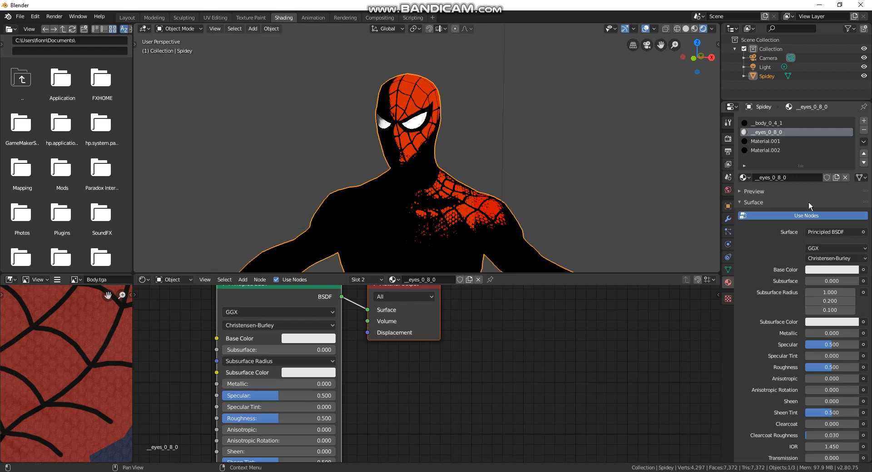
pyautogui.scroll(-11, 460, 191)
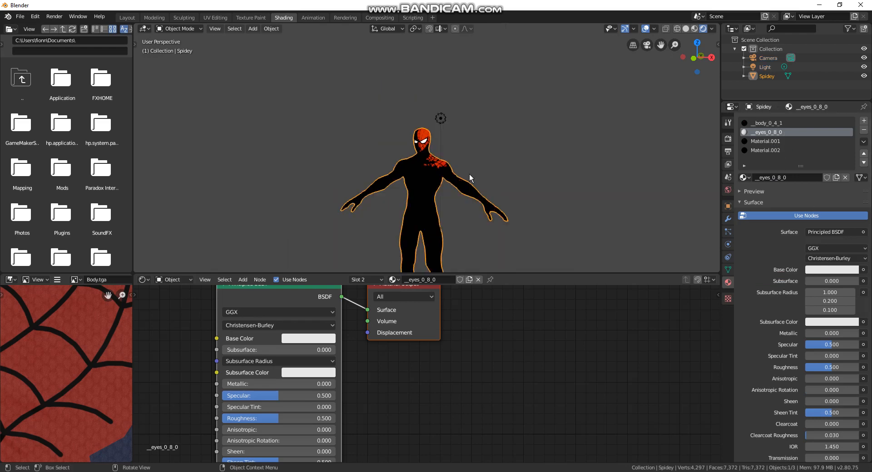
# Assign the __eyes_0_8_0 material to the entire Spidey mesh, then return to Object Mode
pyautogui.scroll(7, 507, 159)
pyautogui.press('Tab')
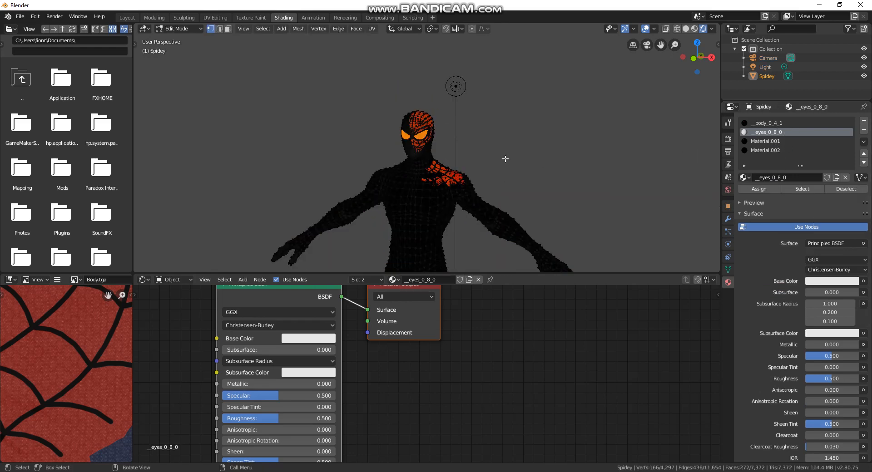
pyautogui.press('a')
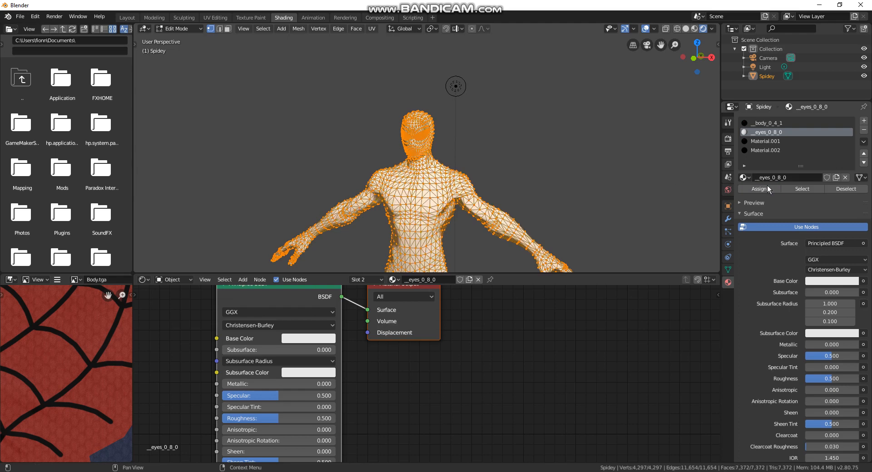
pyautogui.click(768, 186)
pyautogui.press('Tab')
# Replace the material in Spidey's slot 2 with Material.001
pyautogui.scroll(-3, 481, 181)
pyautogui.scroll(5, 480, 181)
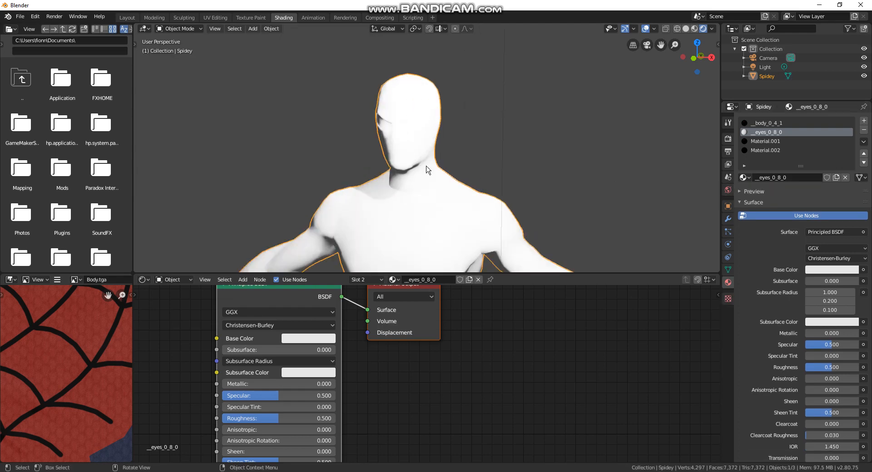
pyautogui.scroll(2, 427, 170)
pyautogui.scroll(-4, 418, 150)
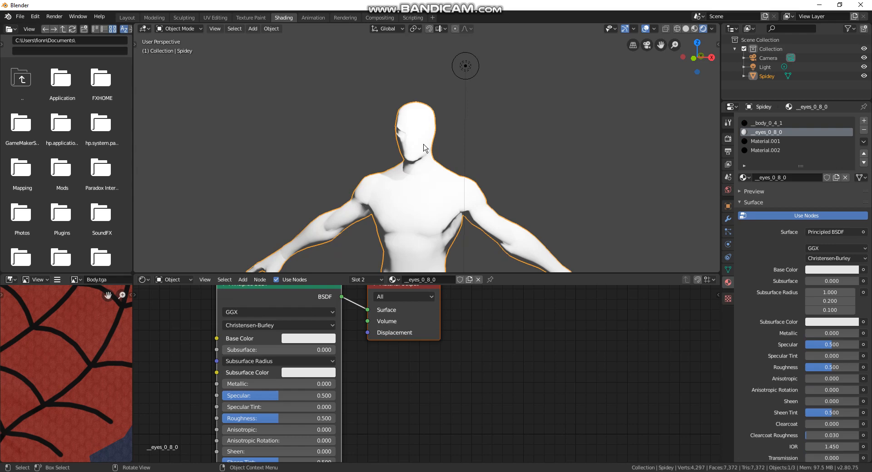
pyautogui.scroll(2, 423, 149)
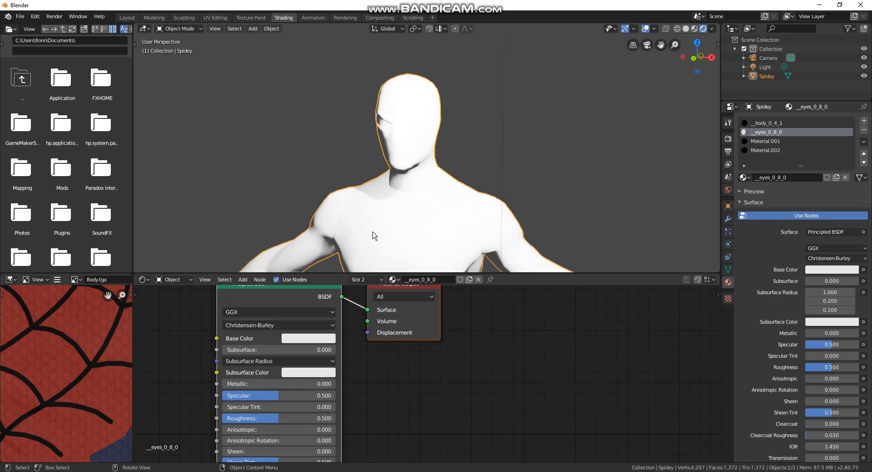
pyautogui.scroll(-3, 462, 122)
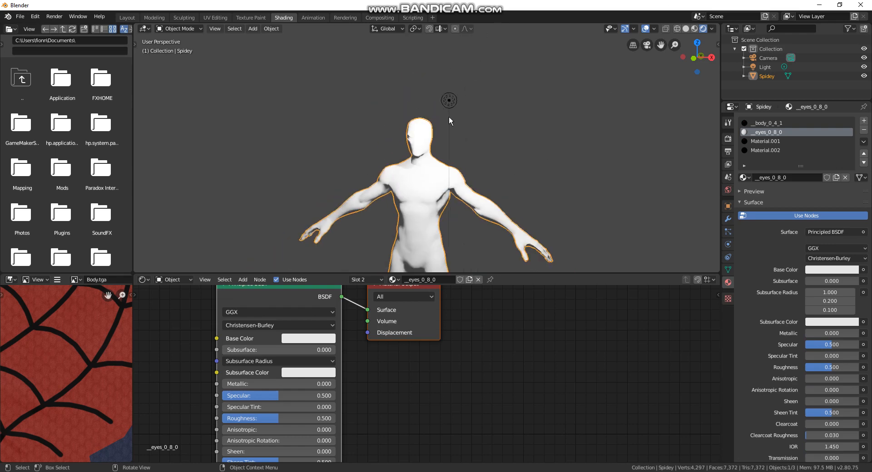
pyautogui.scroll(3, 435, 122)
pyautogui.moveTo(400, 314); pyautogui.dragTo(421, 323, button='middle')
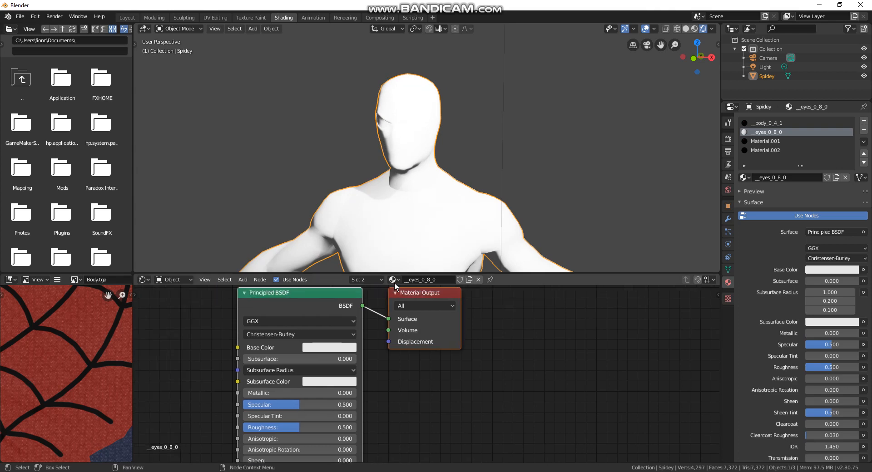
pyautogui.click(393, 279)
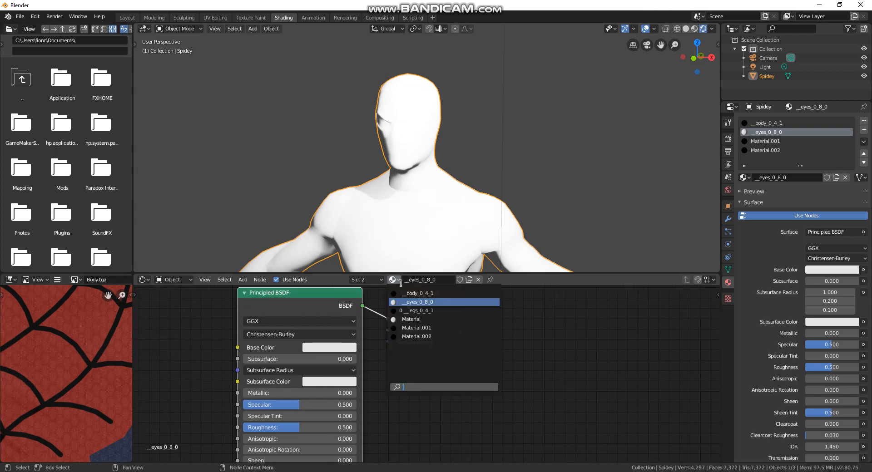
pyautogui.click(418, 328)
# Delete the Shader to RGB, ColorRamp and Body.tga image nodes from Material.001
pyautogui.scroll(-2, 411, 315)
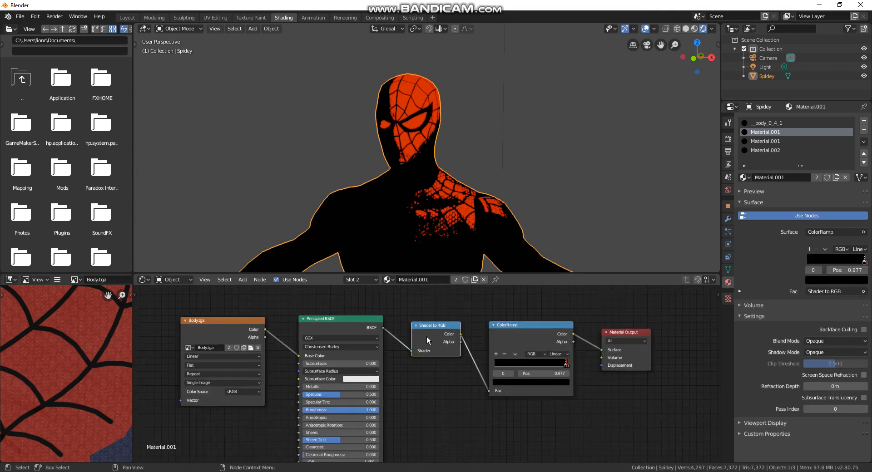
pyautogui.press('x')
pyautogui.click(492, 329)
pyautogui.press('x')
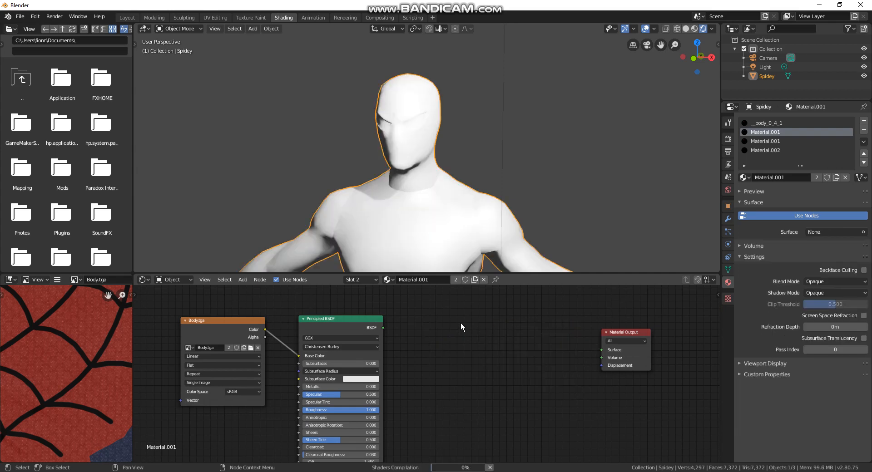
pyautogui.click(217, 332)
pyautogui.press('x')
# Add an Image Texture node before the Principled BSDF and load Body.tga into it
pyautogui.moveTo(307, 326); pyautogui.dragTo(428, 328, button='middle')
pyautogui.hotkey('shift', 'a')
pyautogui.click(321, 314)
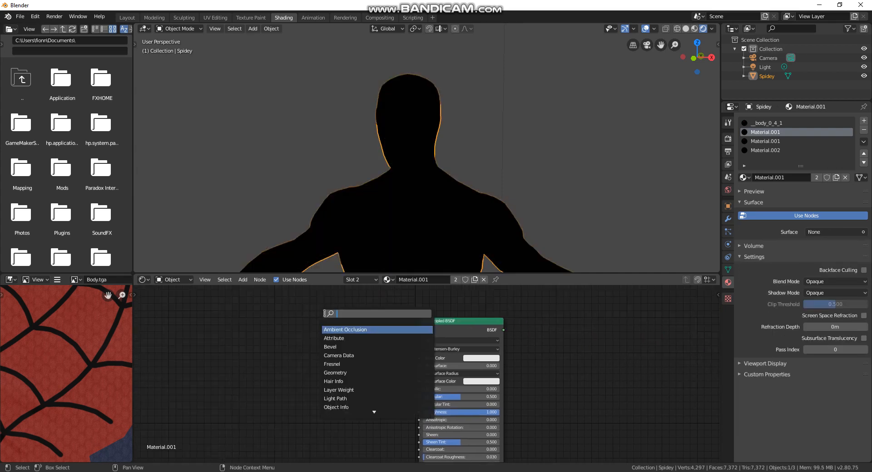
pyautogui.write('ima')
pyautogui.click(357, 330)
pyautogui.click(291, 345)
pyautogui.scroll(6, 237, 348)
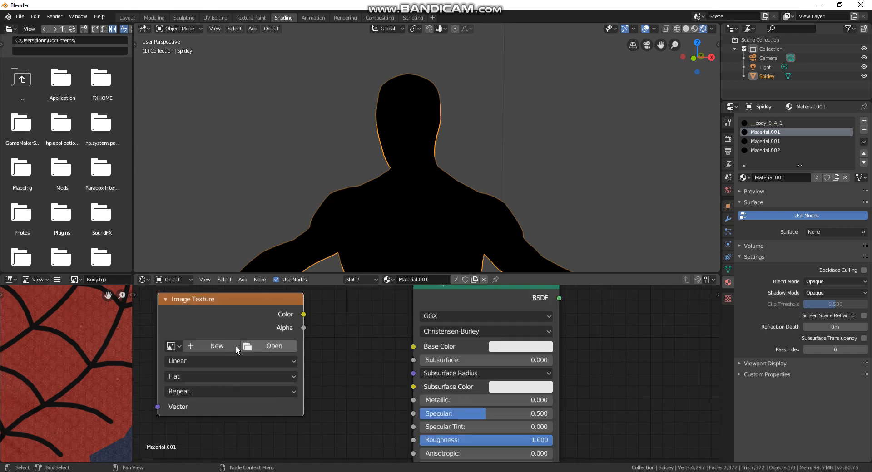
pyautogui.click(180, 346)
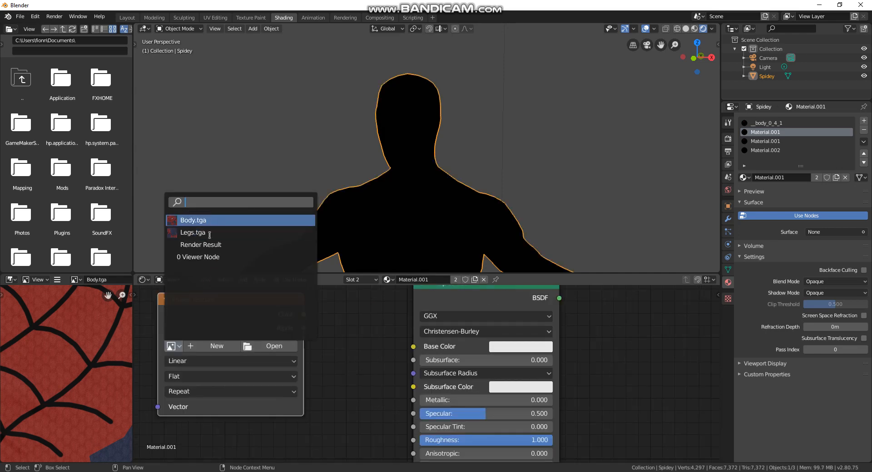
pyautogui.click(230, 222)
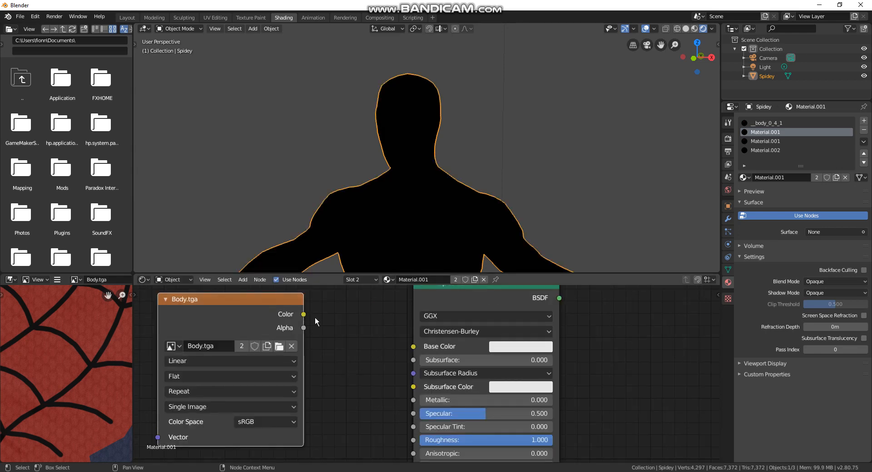
# Link the Body.tga Color output to the Principled BSDF's Base Color and its BSDF output to the Material Output's Surface
pyautogui.moveTo(303, 315); pyautogui.dragTo(414, 347)
pyautogui.scroll(-3, 516, 339)
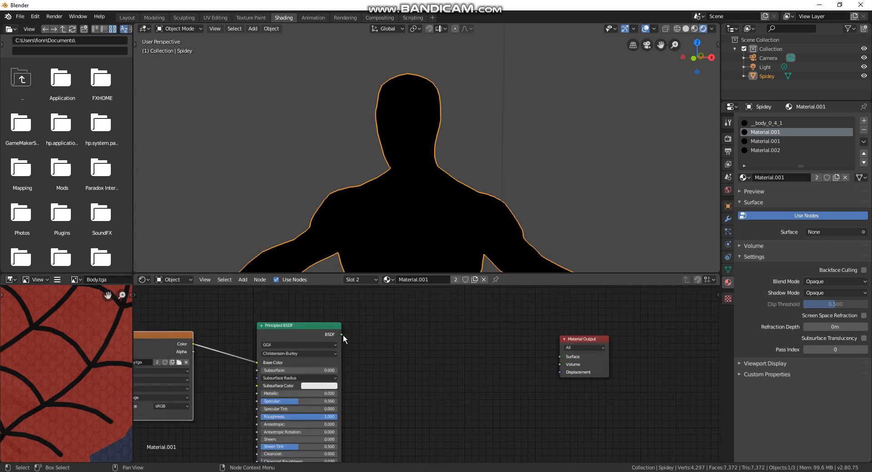
pyautogui.moveTo(341, 335)
pyautogui.mouseDown()
pyautogui.moveTo(559, 358)
pyautogui.moveTo(552, 356)
pyautogui.mouseUp()
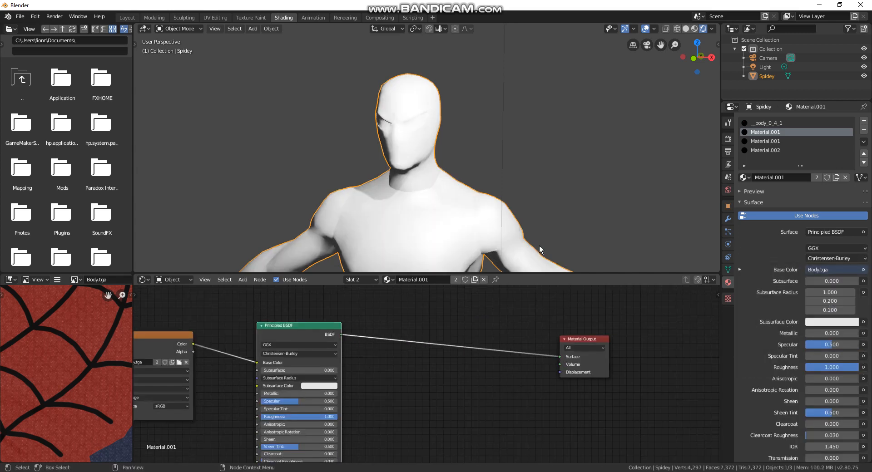
# Switch the material in slot 2 to Material.002
pyautogui.scroll(-6, 614, 195)
pyautogui.scroll(6, 614, 195)
pyautogui.moveTo(544, 171); pyautogui.dragTo(570, 82, button='middle')
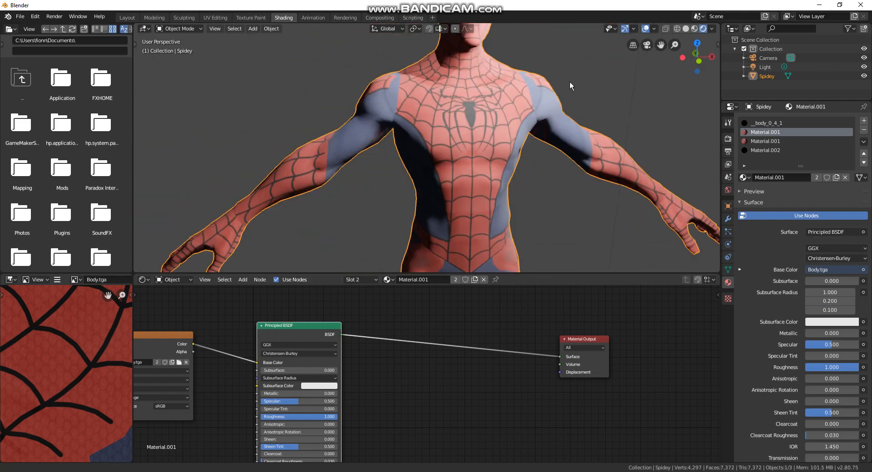
pyautogui.keyDown('shift'); pyautogui.moveTo(523, 158); pyautogui.dragTo(527, 66, button='middle'); pyautogui.keyUp('shift')
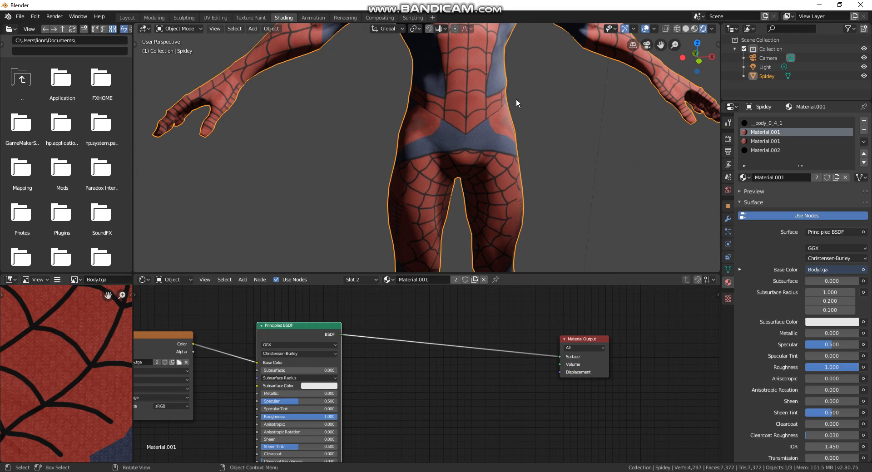
pyautogui.keyDown('shift'); pyautogui.moveTo(535, 115); pyautogui.dragTo(403, 253, button='middle'); pyautogui.keyUp('shift')
pyautogui.click(387, 279)
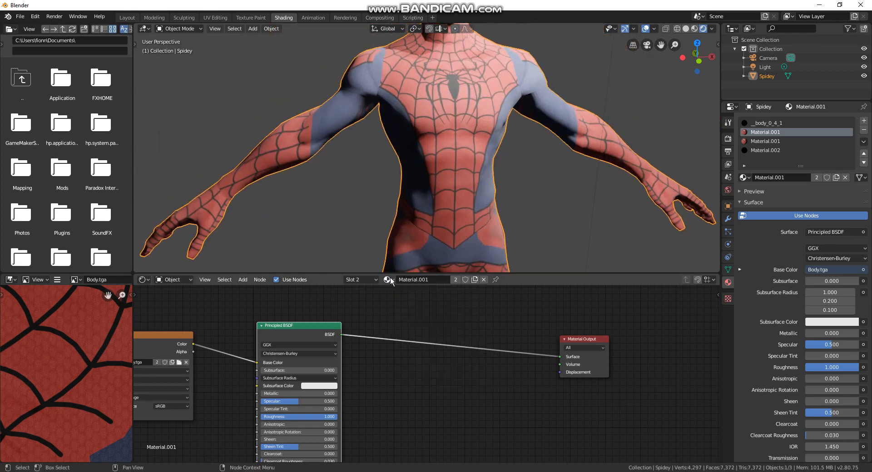
pyautogui.click(409, 336)
# Delete the Shader to RGB and ColorRamp nodes from Material.002
pyautogui.scroll(-2, 399, 355)
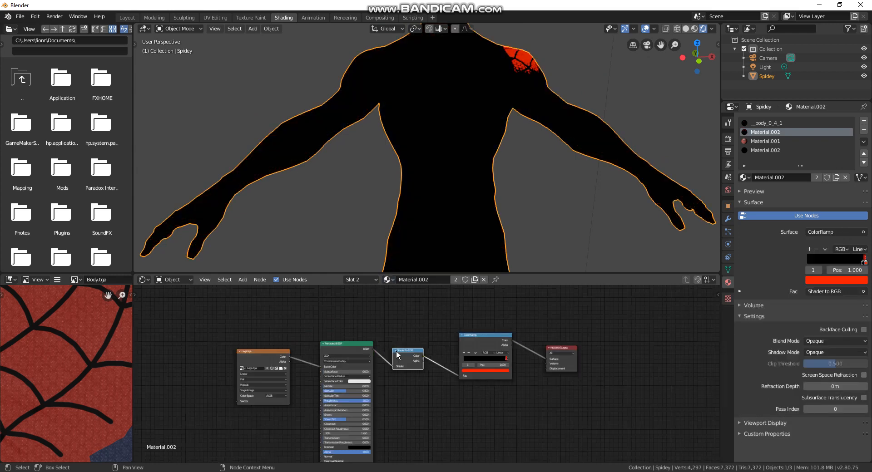
pyautogui.click(410, 342)
pyautogui.press('x')
pyautogui.click(470, 340)
pyautogui.press('x')
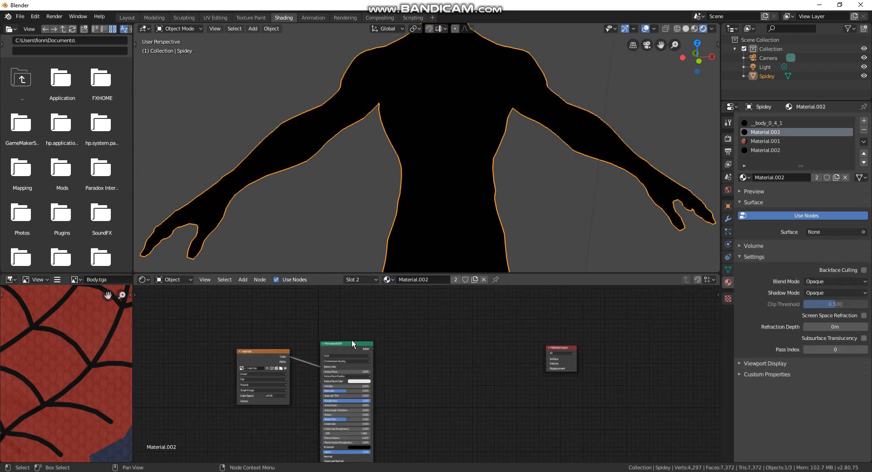
# Choose Legs.tga in the image node of Material.002 and link the Principled BSDF to the Material Output's Surface
pyautogui.click(249, 361)
pyautogui.moveTo(384, 353); pyautogui.dragTo(512, 338, button='middle')
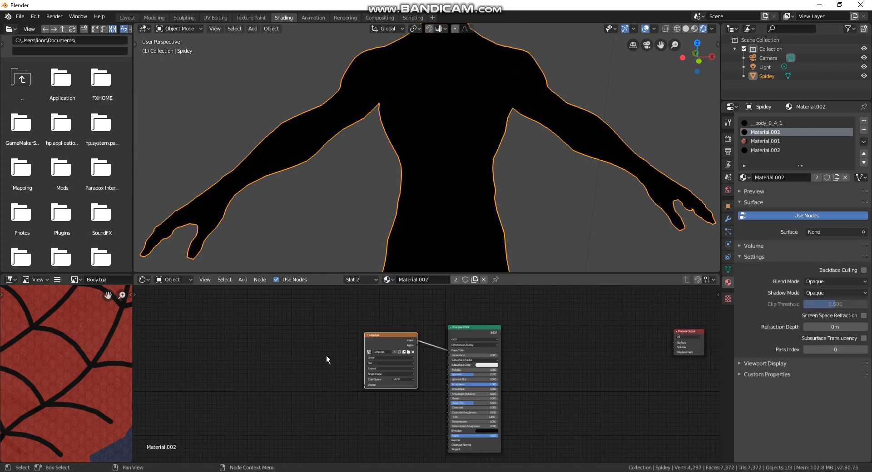
pyautogui.scroll(8, 325, 355)
pyautogui.moveTo(267, 312); pyautogui.dragTo(306, 353, button='middle')
pyautogui.click(259, 333)
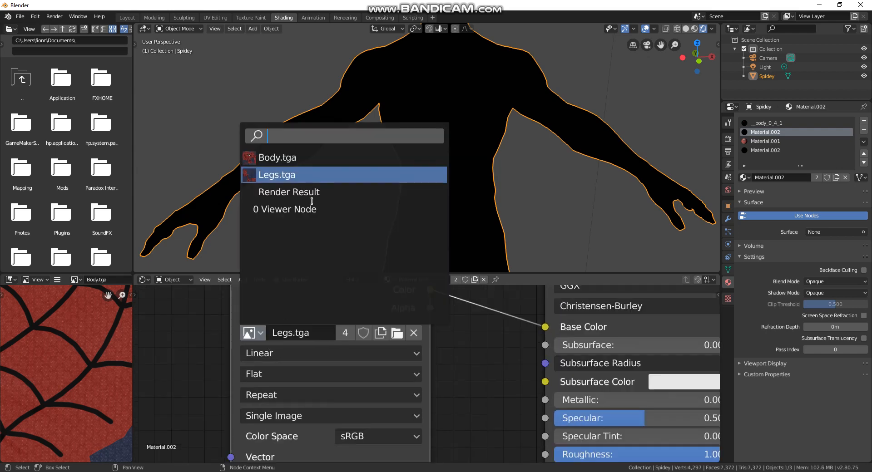
pyautogui.click(306, 178)
pyautogui.press('Home')
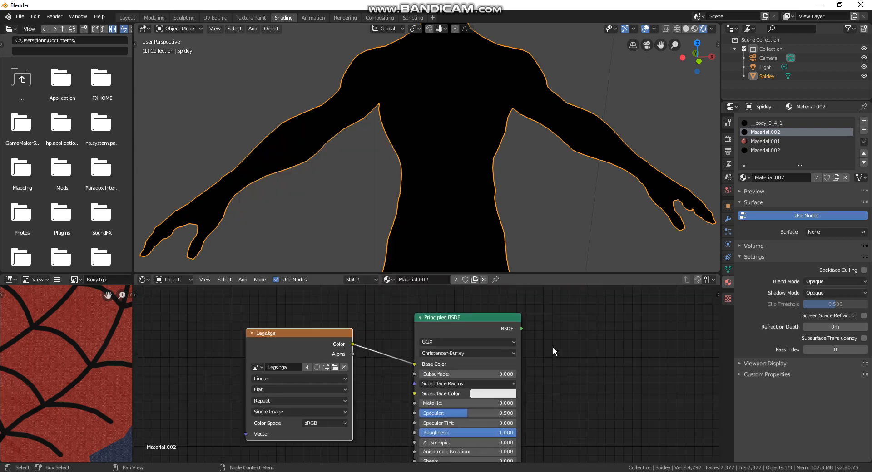
pyautogui.moveTo(369, 335); pyautogui.dragTo(625, 349)
# Put Material.001 back into slot 2 of the Spidey model
pyautogui.click(387, 280)
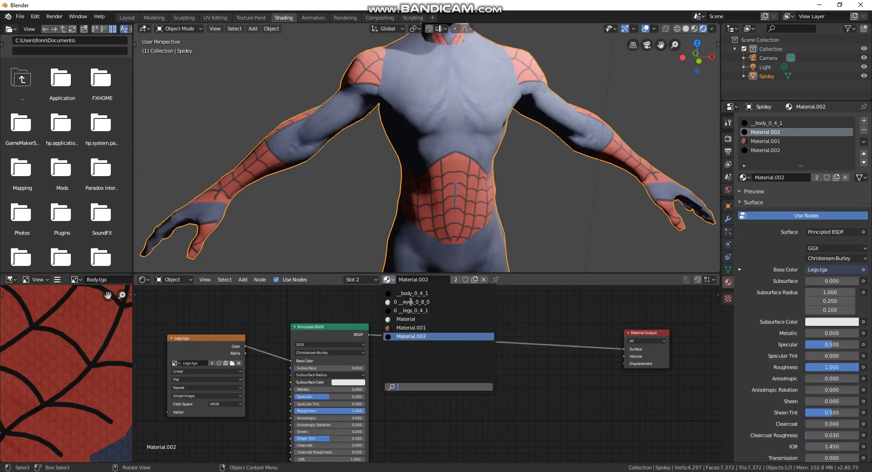
pyautogui.click(422, 328)
pyautogui.scroll(-4, 513, 178)
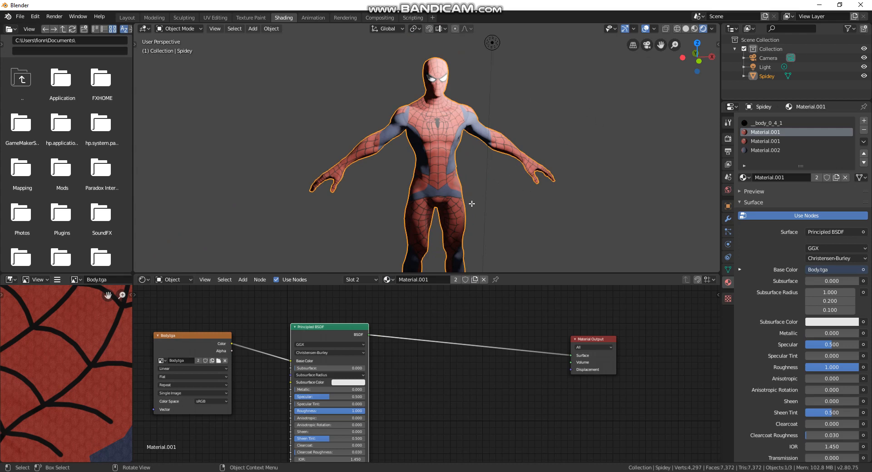
# Enter Edit Mode on the Spidey model and select the linked geometry of the legs, both arms and hands
pyautogui.press('Tab')
pyautogui.click(449, 221)
pyautogui.press('l')
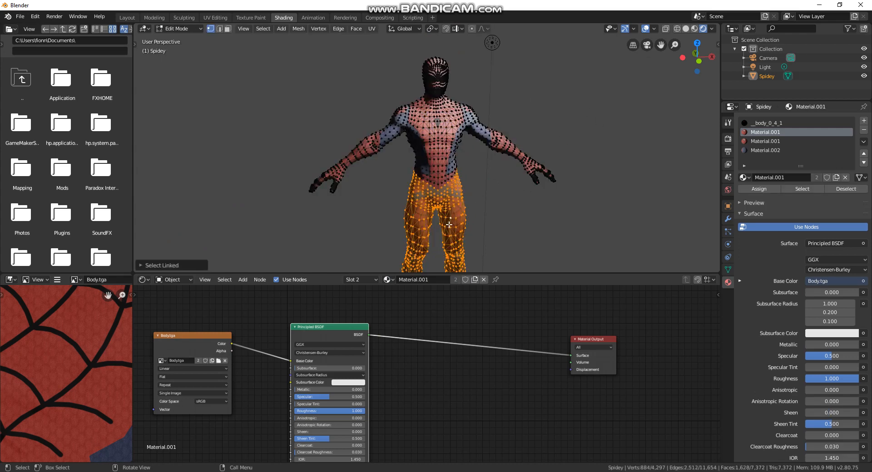
pyautogui.press('l')
pyautogui.press('l')
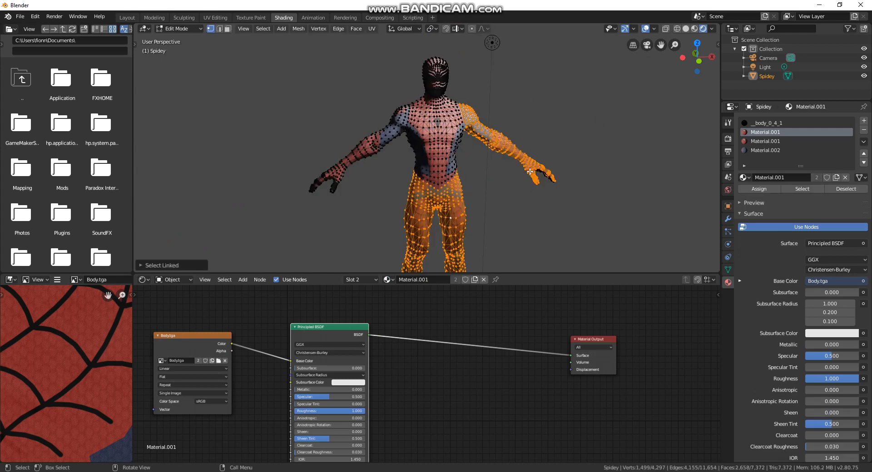
pyautogui.moveTo(544, 175); pyautogui.dragTo(509, 184, button='middle')
pyautogui.press('l')
pyautogui.press('l')
pyautogui.press('l')
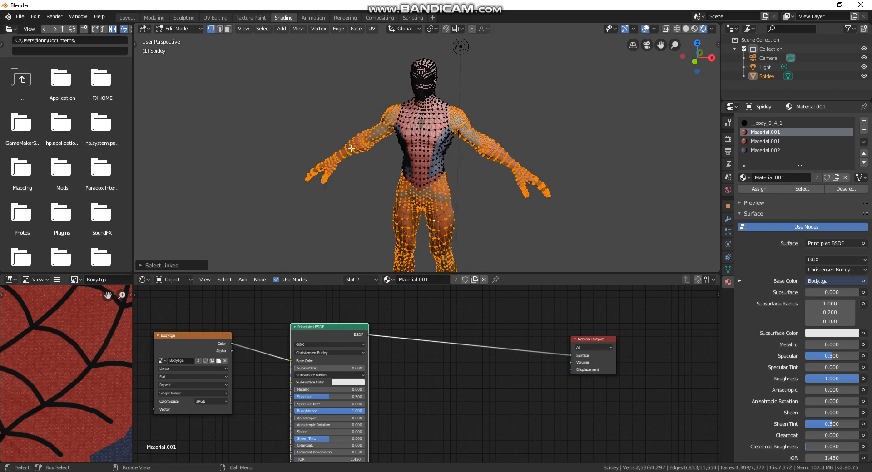
# Add the linked geometry of both feet to the selection
pyautogui.moveTo(372, 138); pyautogui.dragTo(536, 156, button='middle')
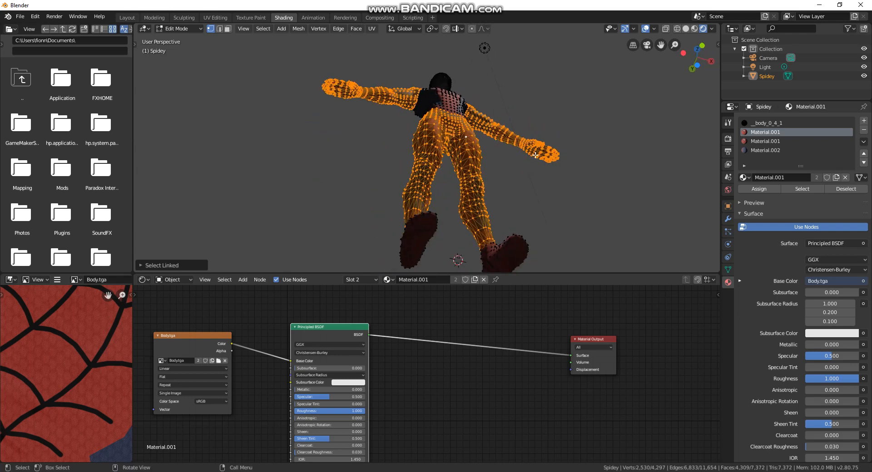
pyautogui.moveTo(522, 189); pyautogui.dragTo(445, 229, button='middle')
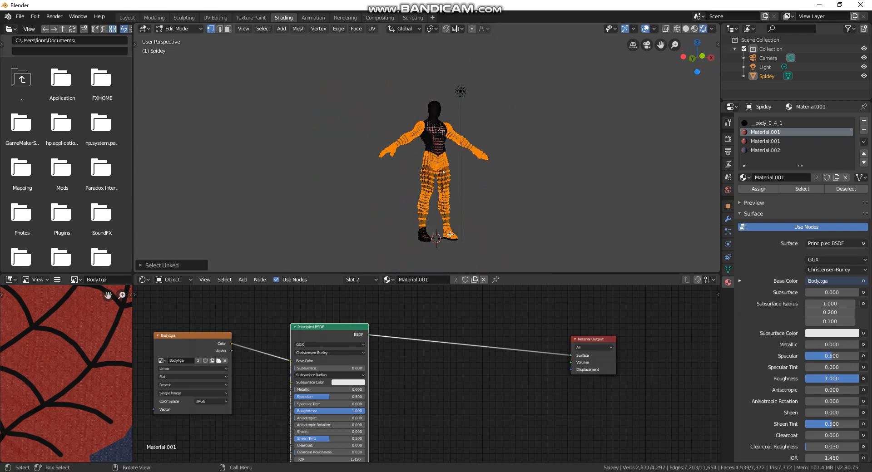
pyautogui.press('l')
pyautogui.press('l')
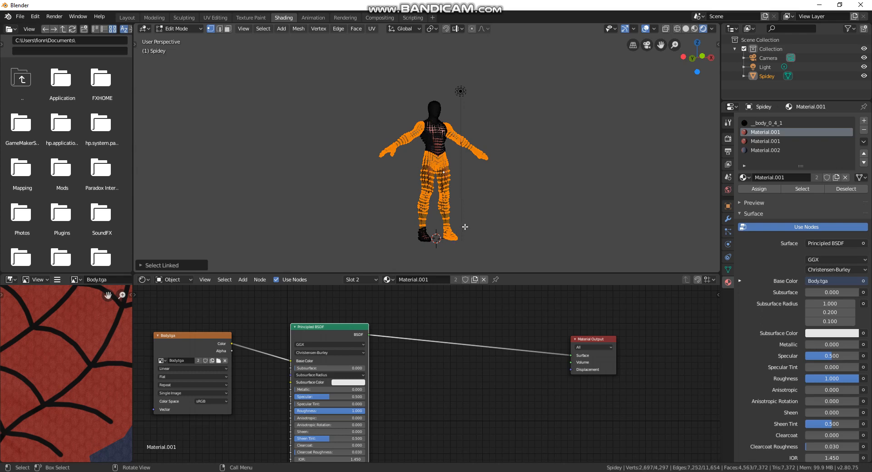
pyautogui.moveTo(464, 227); pyautogui.dragTo(418, 217, button='middle')
pyautogui.press('l')
pyautogui.press('l')
pyautogui.scroll(-4, 435, 154)
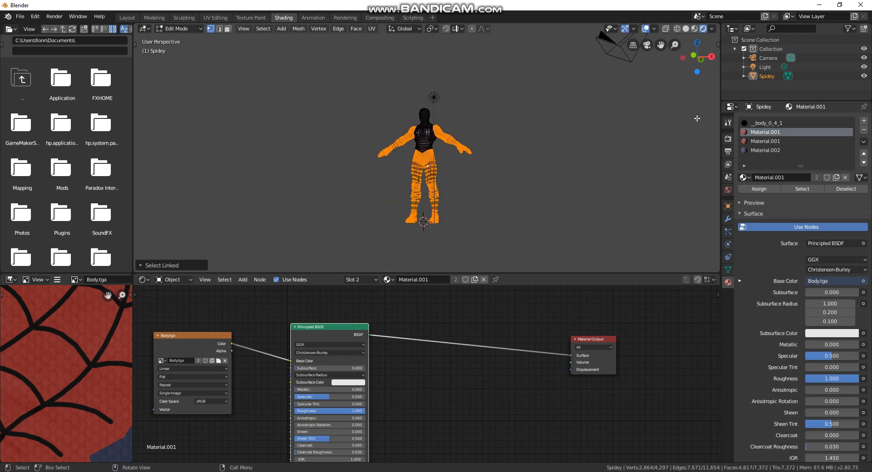
# Assign Material.002 to the selected legs, arms, hands and feet, and return to Object Mode
pyautogui.click(785, 141)
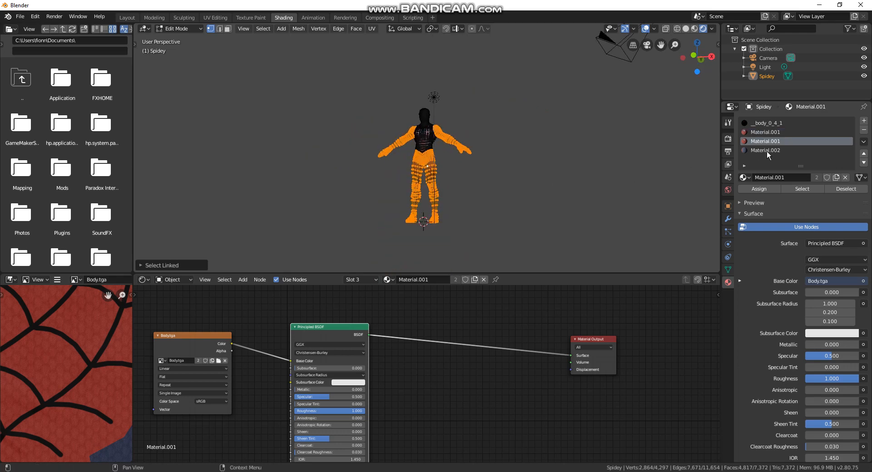
pyautogui.click(767, 151)
pyautogui.click(752, 188)
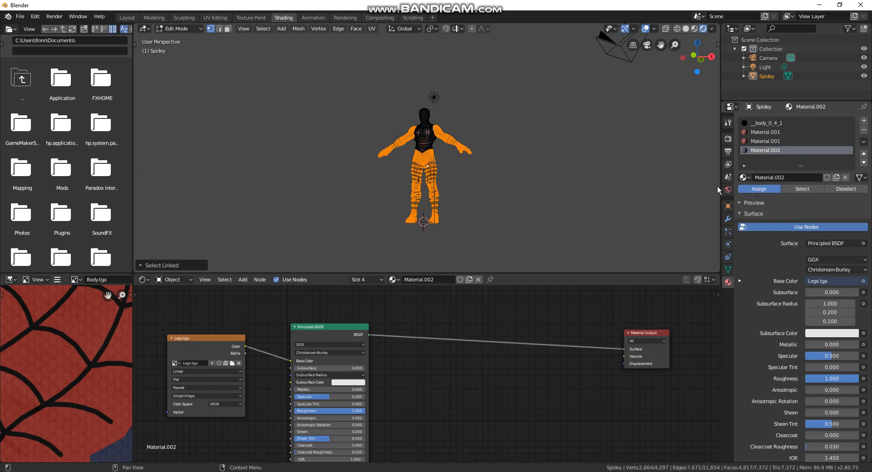
pyautogui.scroll(6, 399, 144)
pyautogui.press('Tab')
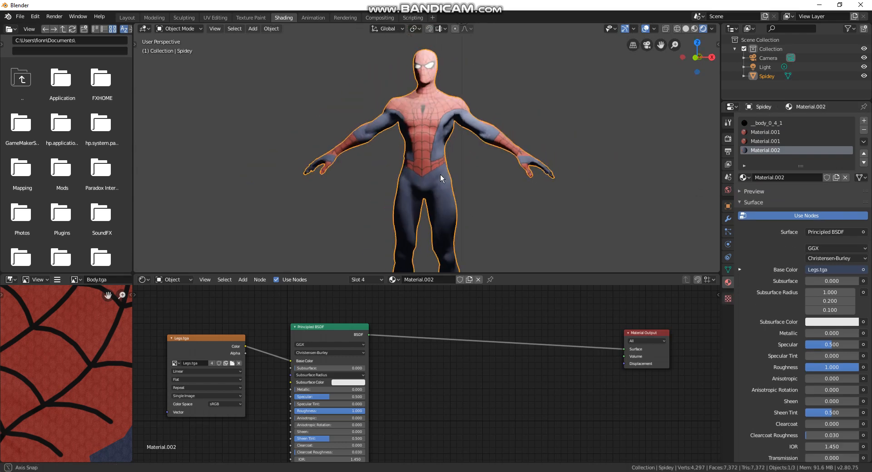
pyautogui.moveTo(440, 171); pyautogui.dragTo(528, 168, button='middle')
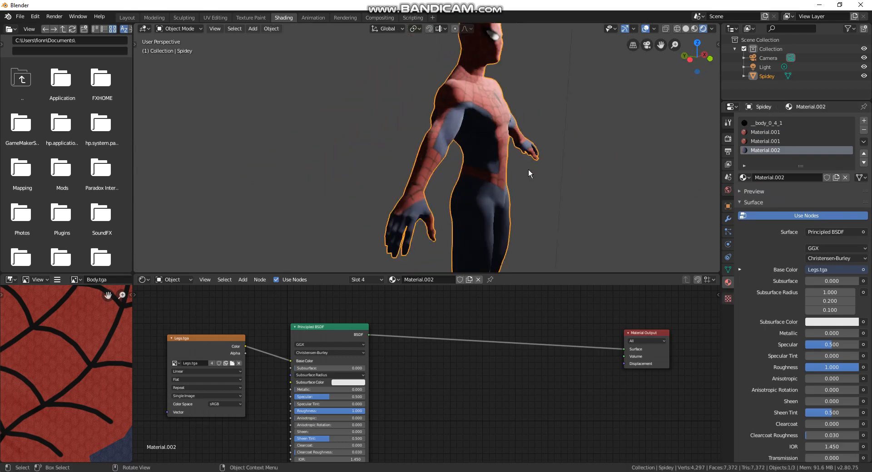
pyautogui.scroll(3, 520, 170)
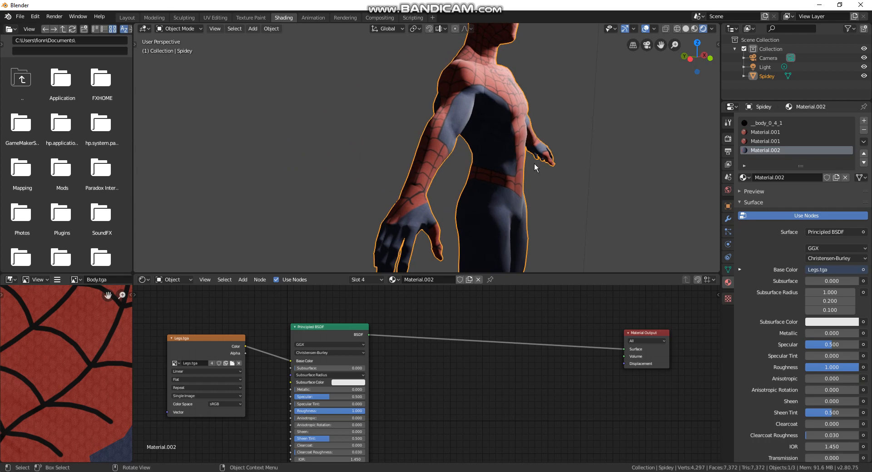
pyautogui.moveTo(567, 127); pyautogui.dragTo(456, 121, button='middle')
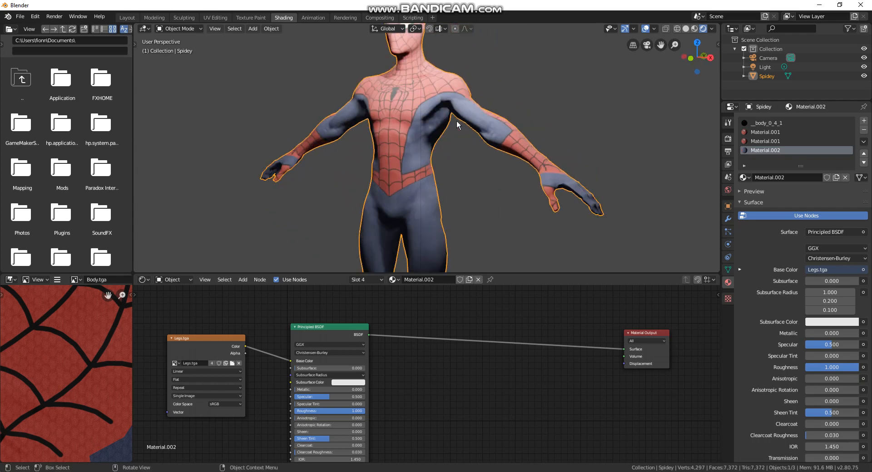
# Insert a Shader to RGB node between the Principled BSDF and the Material Output of Material.001 in slot 3
pyautogui.click(767, 142)
pyautogui.click(774, 131)
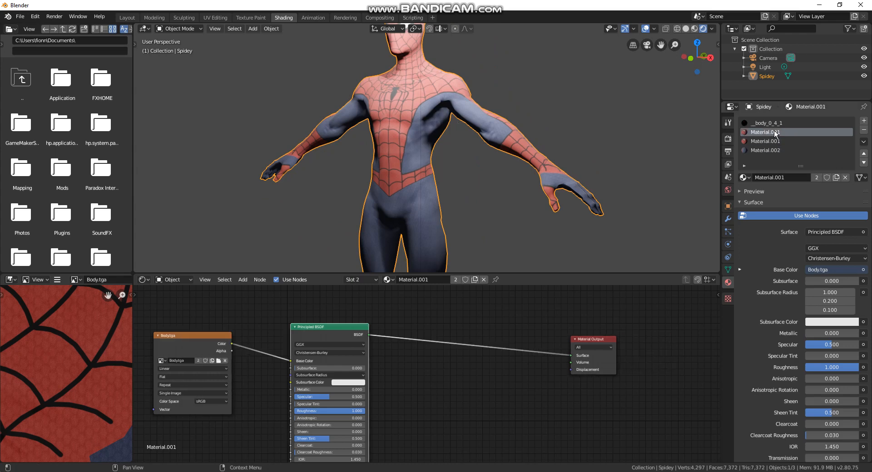
pyautogui.click(773, 142)
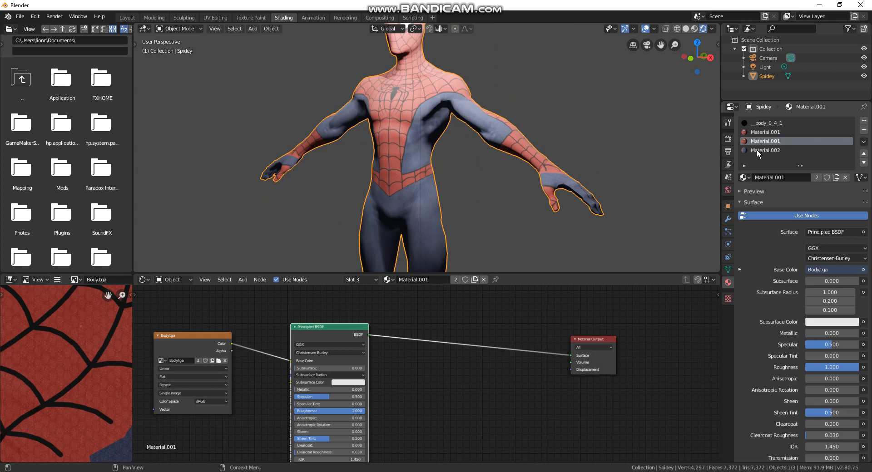
pyautogui.hotkey('shift', 'a')
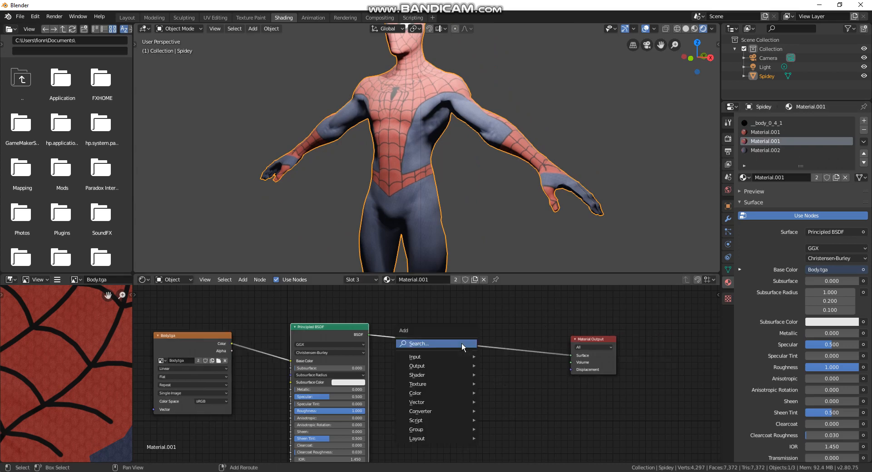
pyautogui.click(461, 344)
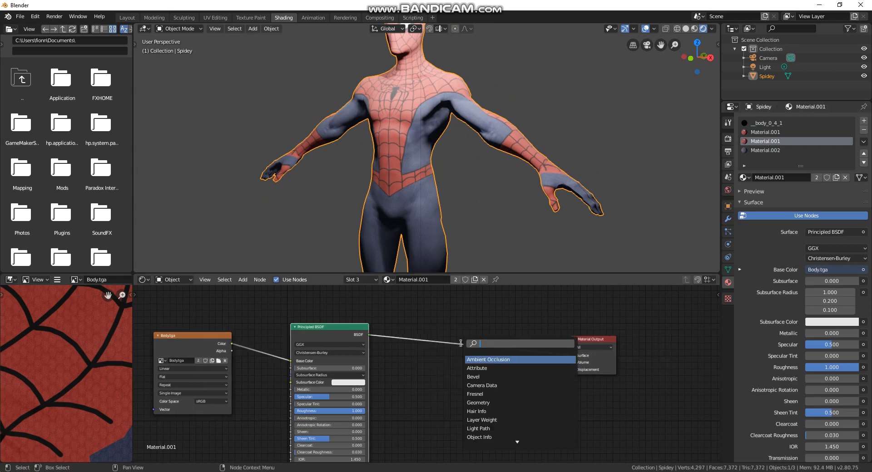
pyautogui.hotkey('alt', 'Tab')
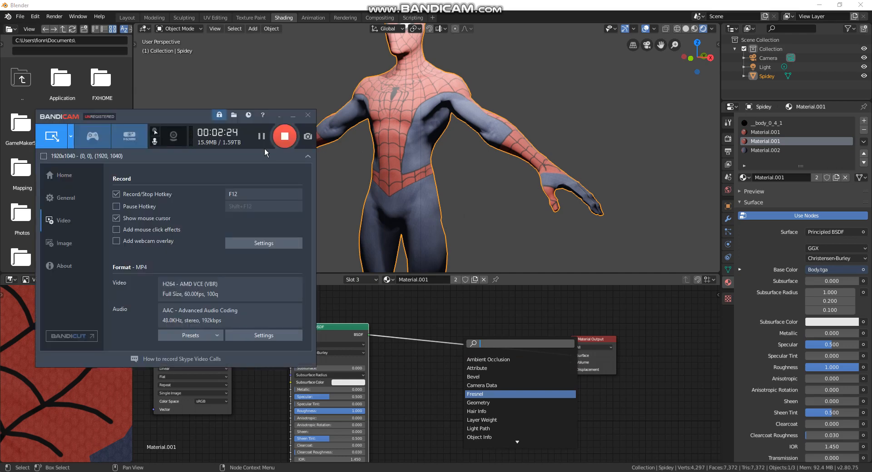
pyautogui.click(278, 117)
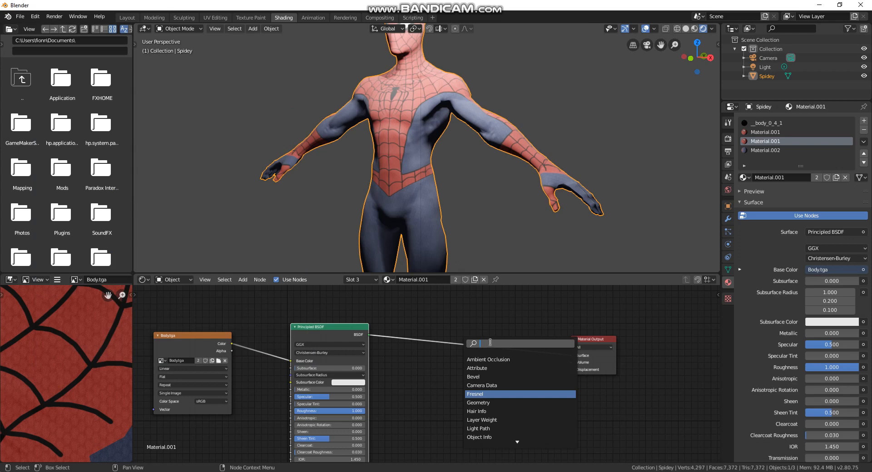
pyautogui.write('shader')
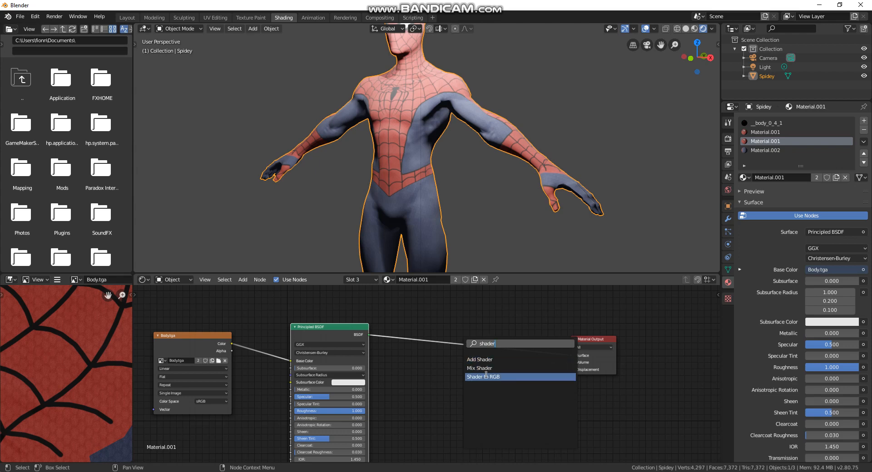
pyautogui.click(485, 377)
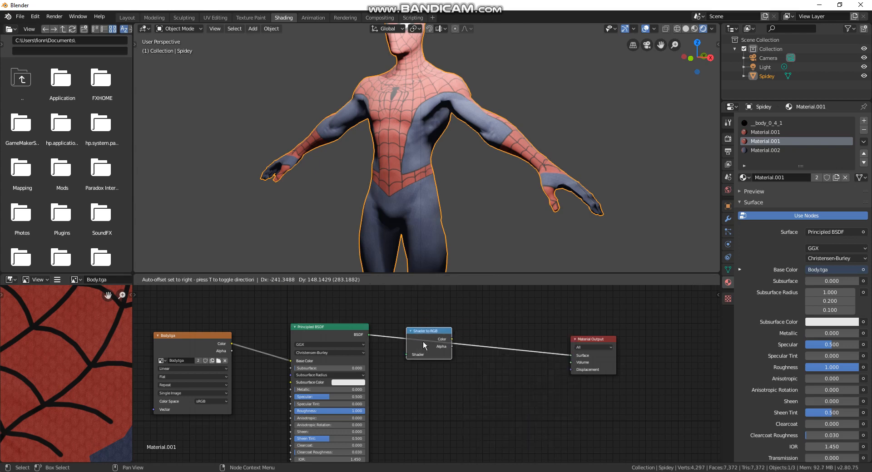
pyautogui.click(423, 342)
pyautogui.scroll(2, 439, 346)
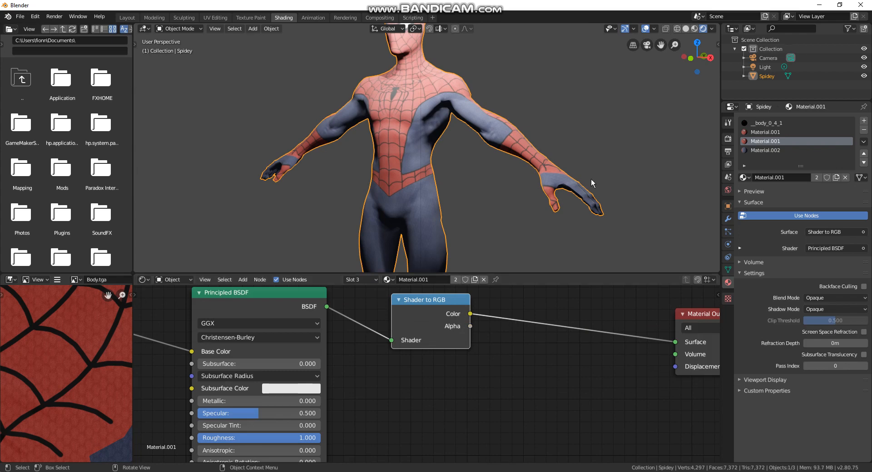
pyautogui.moveTo(548, 356); pyautogui.dragTo(445, 401, button='middle')
pyautogui.hotkey('shift', 'a')
pyautogui.click(446, 346)
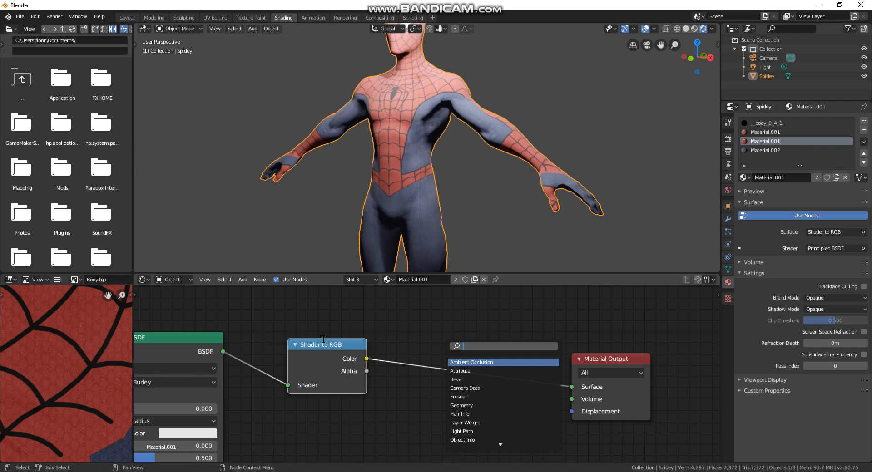
pyautogui.press('Escape')
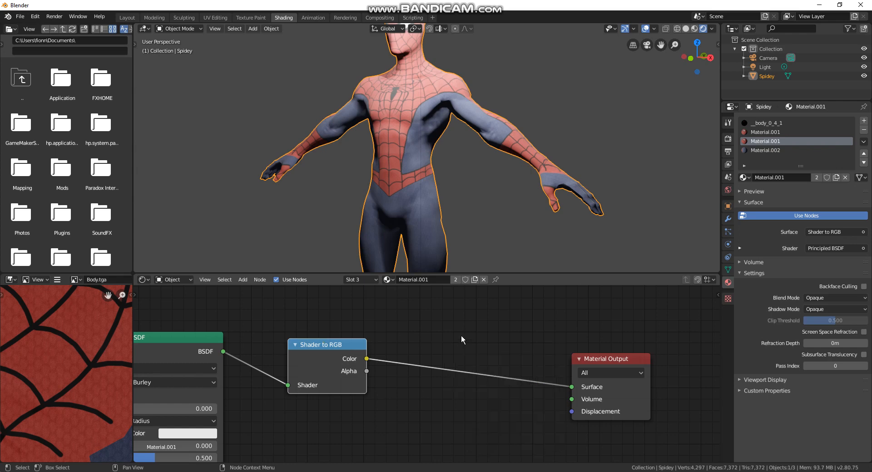
pyautogui.hotkey('shift', 'a')
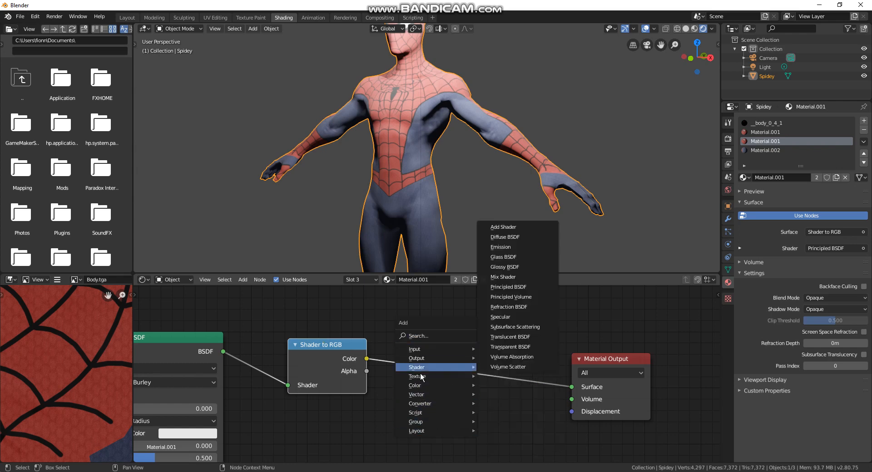
pyautogui.moveTo(430, 385)
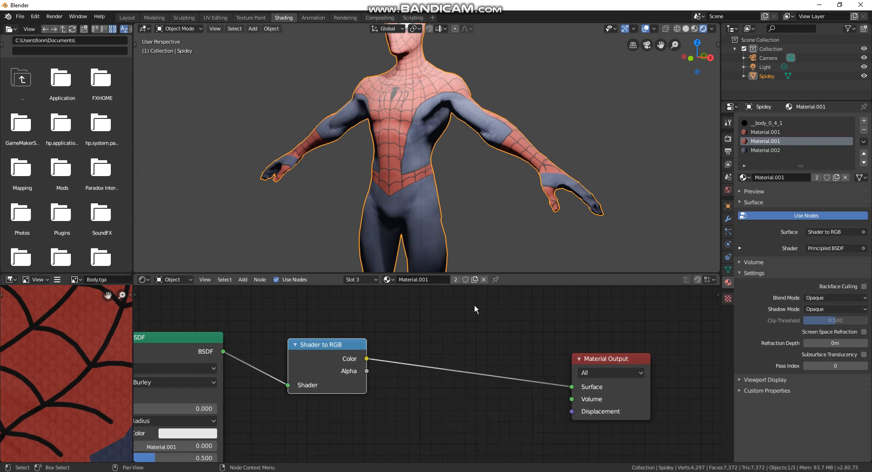
pyautogui.hotkey('shift', 'a')
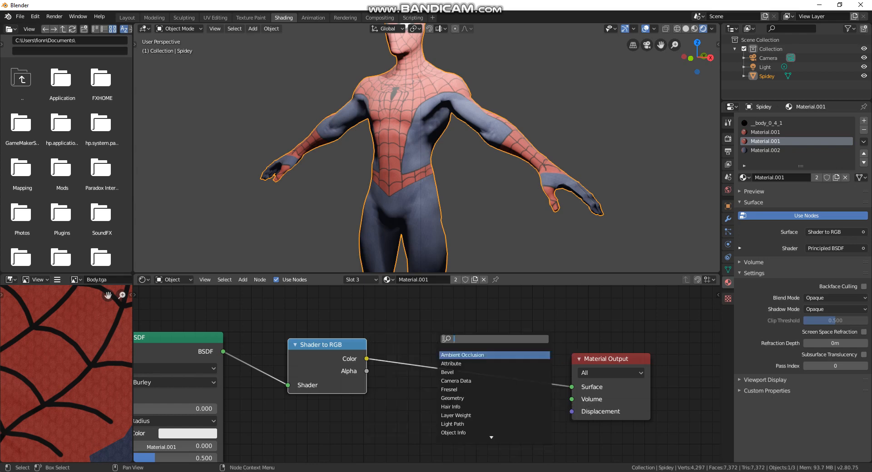
pyautogui.write('r')
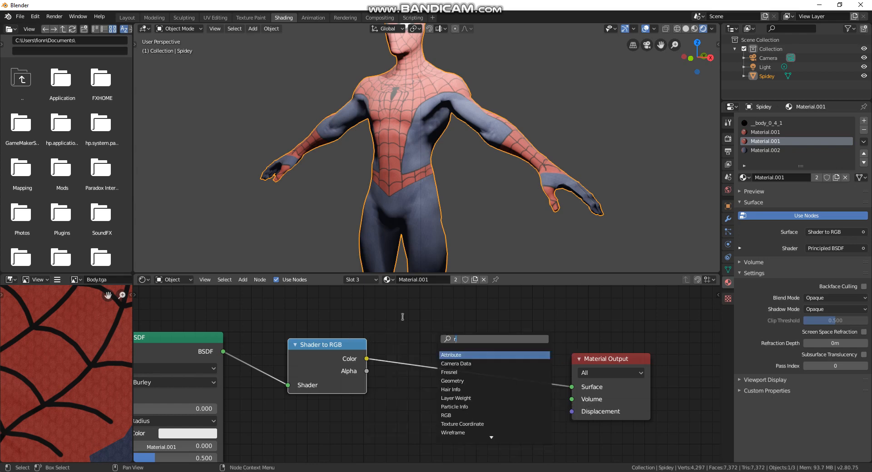
pyautogui.press('BackSpace')
pyautogui.write('rgb')
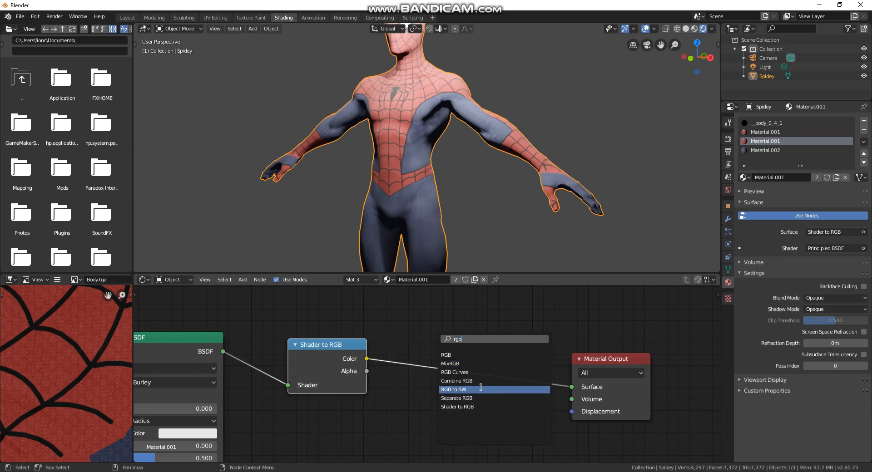
pyautogui.press('Escape')
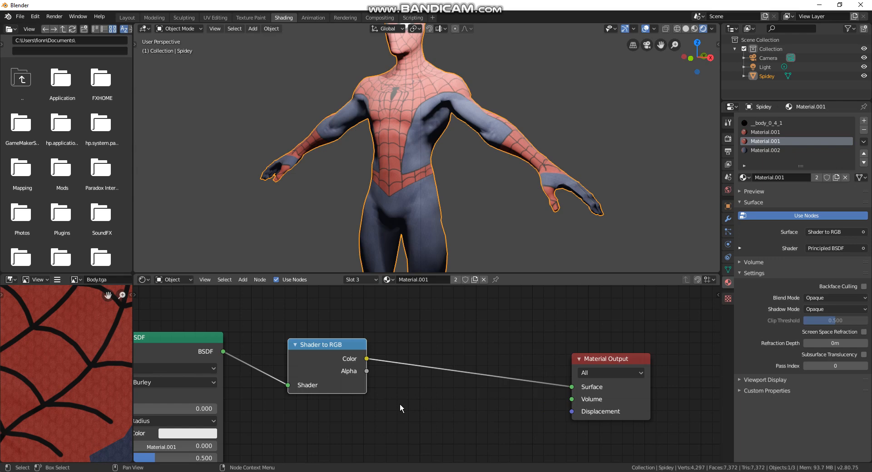
# Insert a ColorRamp node between the Shader to RGB node and the Material Output in Material.001
pyautogui.hotkey('shift', 'a')
pyautogui.moveTo(388, 424)
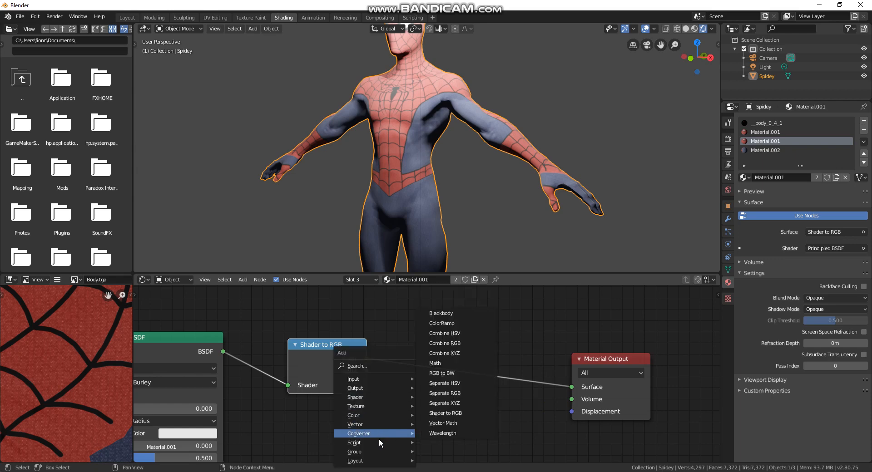
pyautogui.click(449, 324)
pyautogui.click(421, 332)
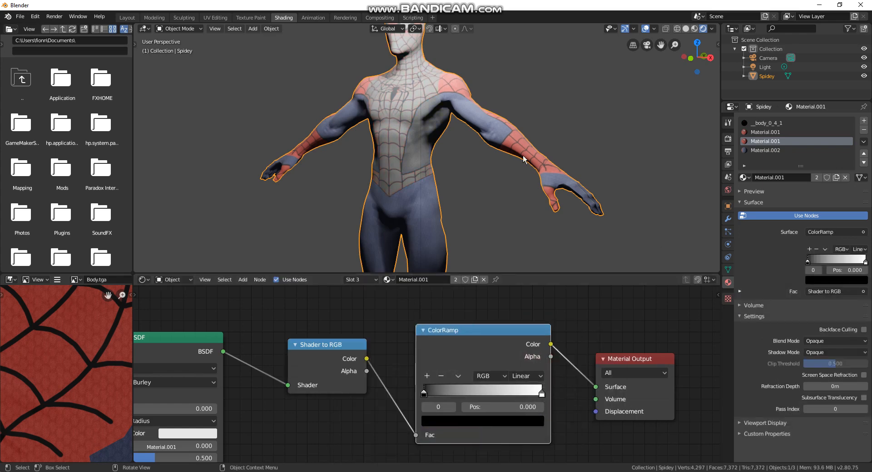
# Move the ColorRamp's black stop close to the white end and place the white stop at position 0.918
pyautogui.scroll(10, 499, 131)
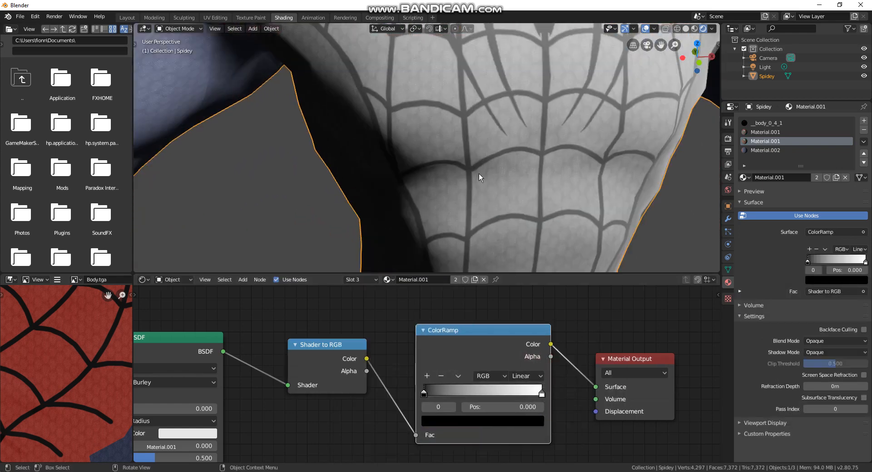
pyautogui.scroll(-8, 472, 163)
pyautogui.scroll(7, 466, 176)
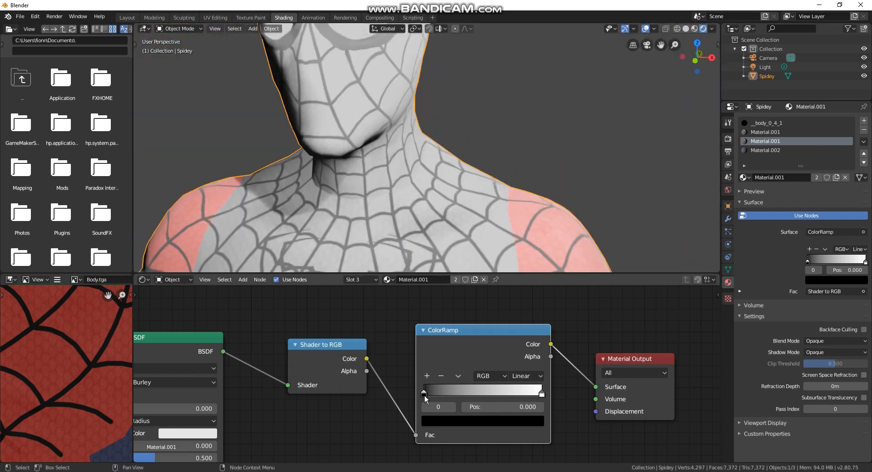
pyautogui.moveTo(424, 391); pyautogui.dragTo(541, 396)
pyautogui.click(540, 395)
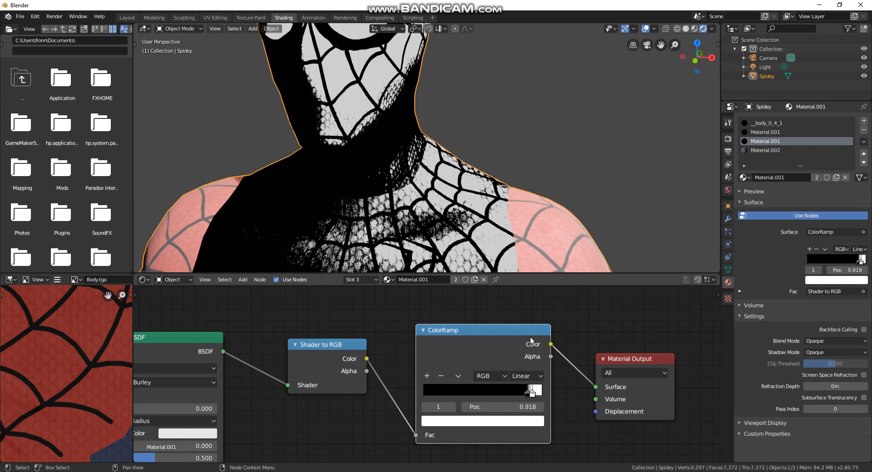
# Select and copy the Shader to RGB and ColorRamp nodes of Material.001
pyautogui.scroll(-6, 498, 179)
pyautogui.scroll(2, 498, 176)
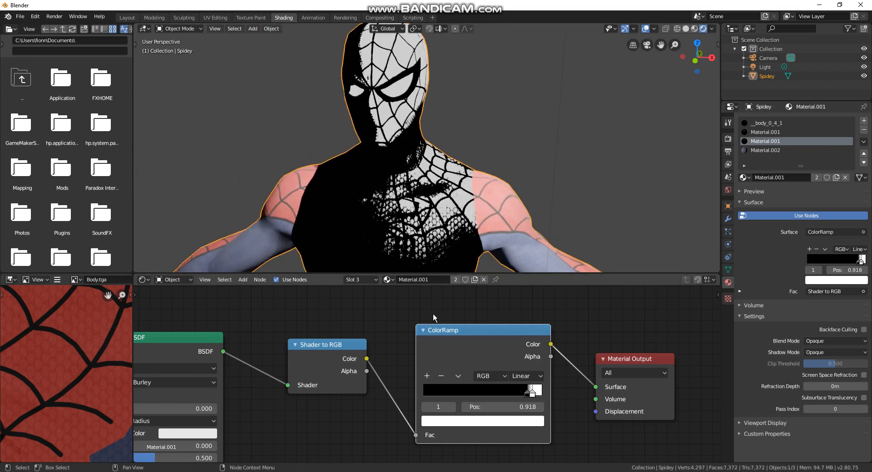
pyautogui.scroll(-2, 410, 315)
pyautogui.press('b')
pyautogui.moveTo(332, 306); pyautogui.dragTo(502, 424)
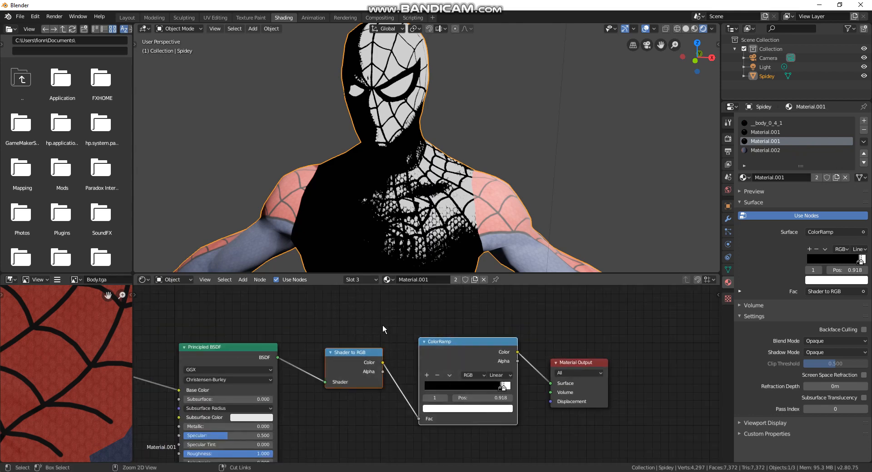
# Paste the nodes into Material.002 in slot 4 and link them between its Principled BSDF and the Material Output's Surface
pyautogui.click(765, 150)
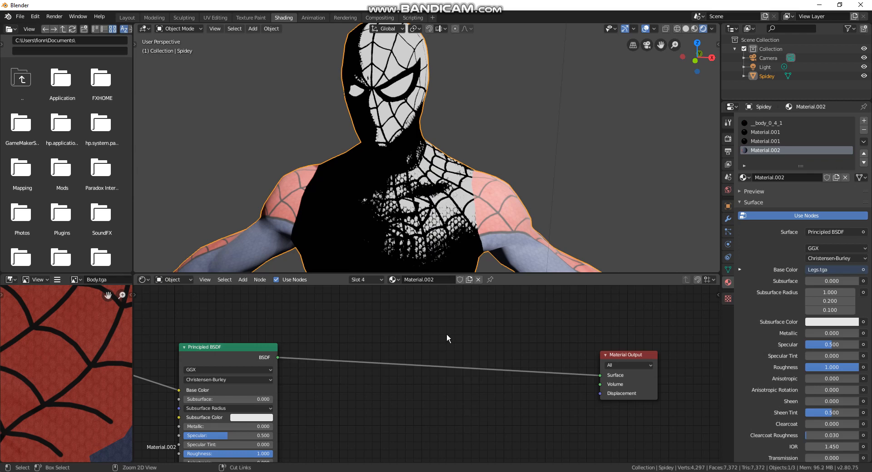
pyautogui.hotkey('ctrl', 'v')
pyautogui.moveTo(278, 358); pyautogui.dragTo(328, 383)
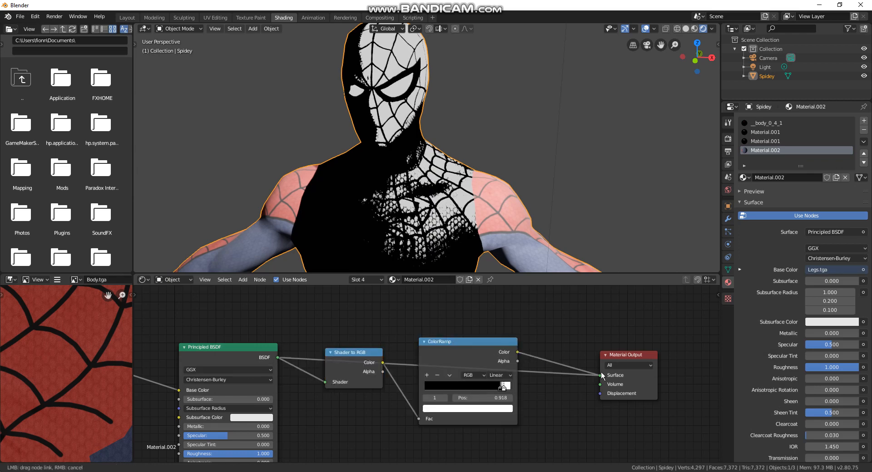
pyautogui.moveTo(601, 373); pyautogui.dragTo(600, 375)
pyautogui.scroll(-5, 507, 189)
pyautogui.scroll(3, 507, 190)
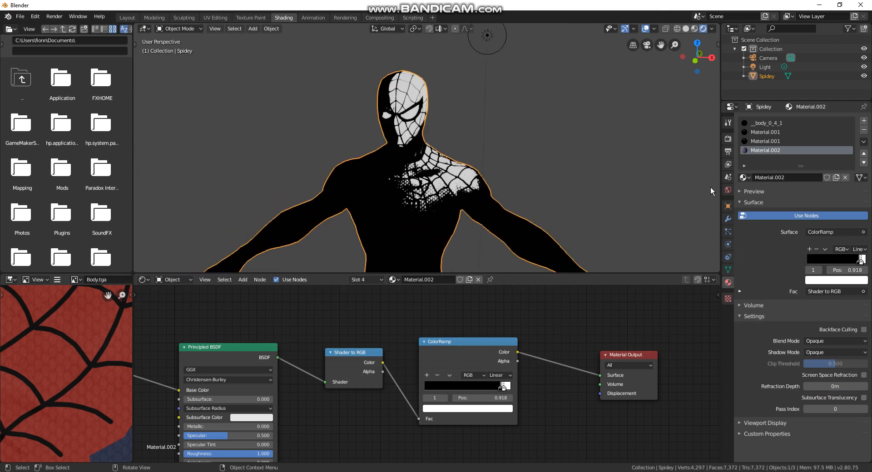
# Replace the material in slot 4 with Material.001 and check the shading on the arms and shoulder
pyautogui.click(743, 178)
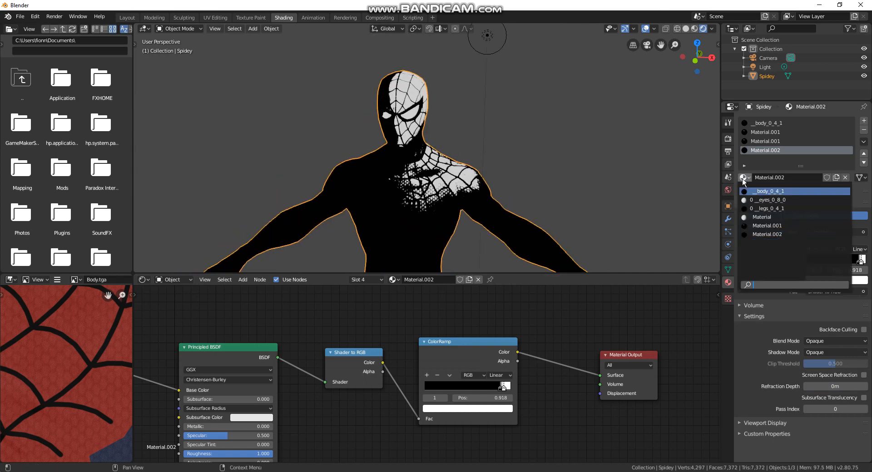
pyautogui.click(393, 280)
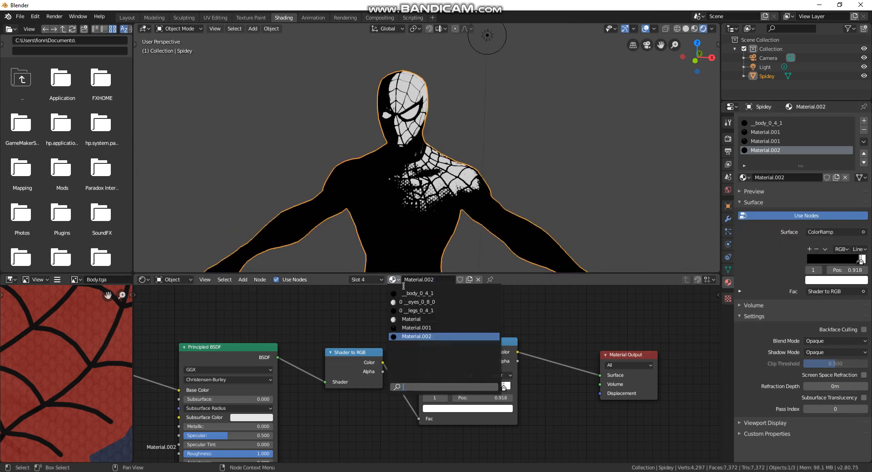
pyautogui.click(427, 328)
pyautogui.scroll(4, 452, 185)
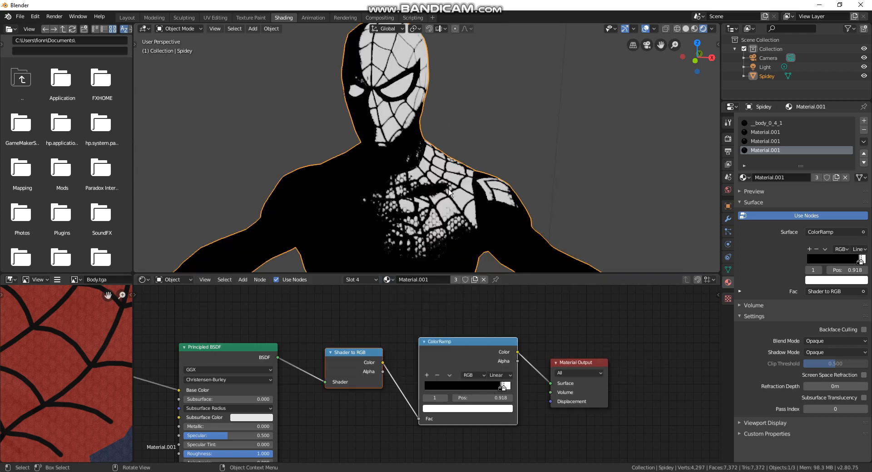
pyautogui.scroll(-3, 452, 186)
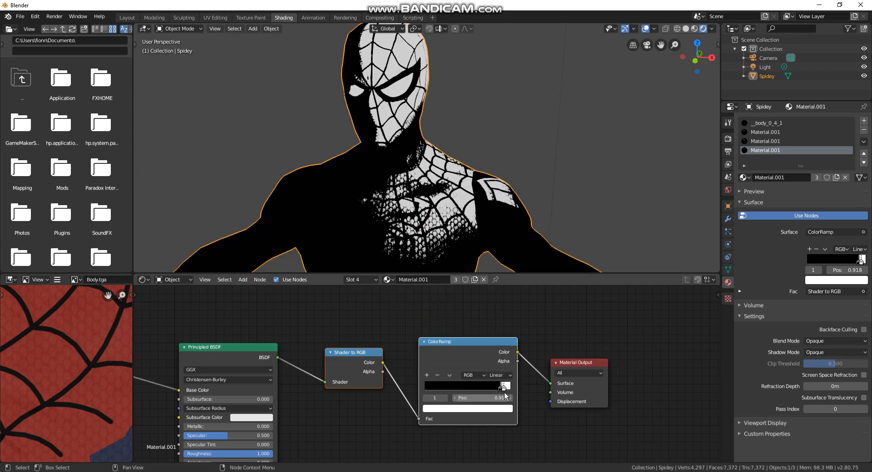
pyautogui.scroll(2, 425, 374)
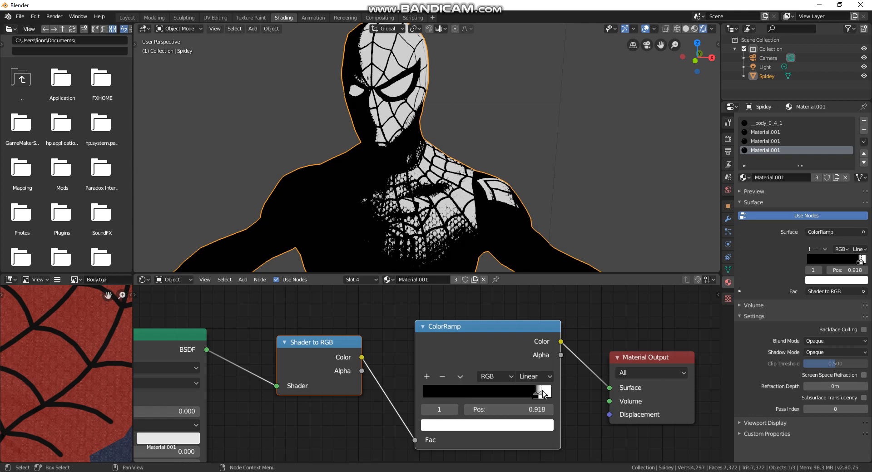
pyautogui.scroll(-4, 465, 183)
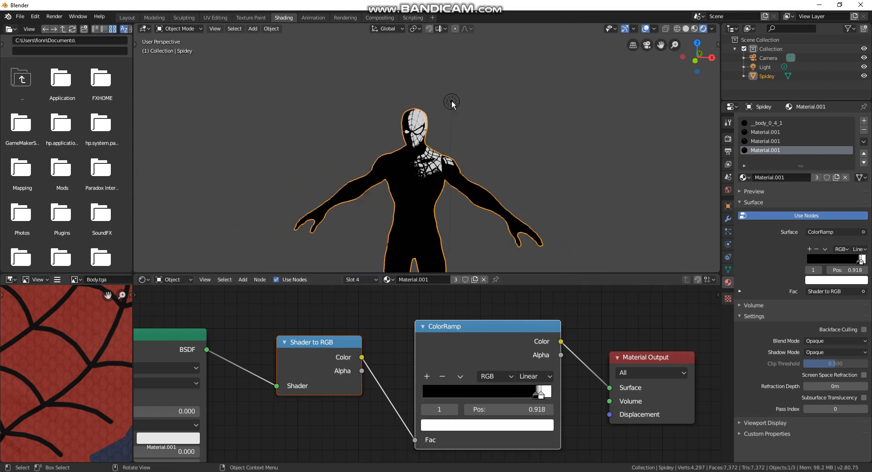
# Put Material.002 back in slot 4 and set the roughness of its Principled BSDF to 0
pyautogui.click(452, 101)
pyautogui.click(405, 180)
pyautogui.scroll(-1, 401, 373)
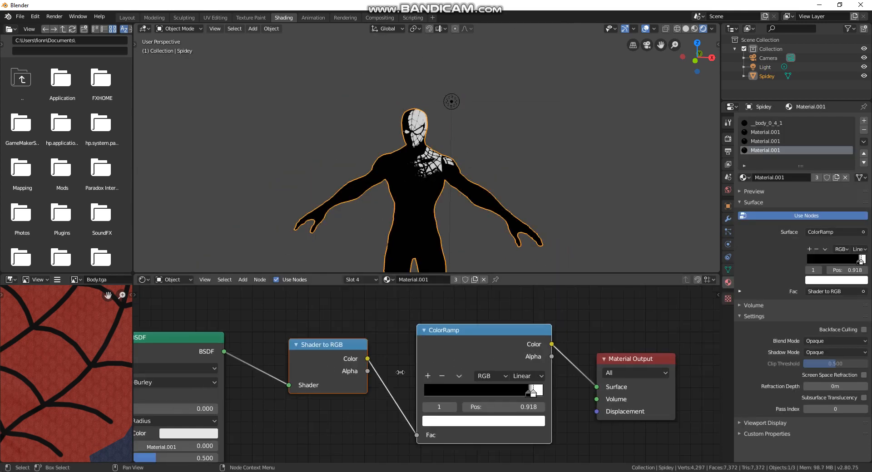
pyautogui.moveTo(511, 362); pyautogui.dragTo(719, 286, button='middle')
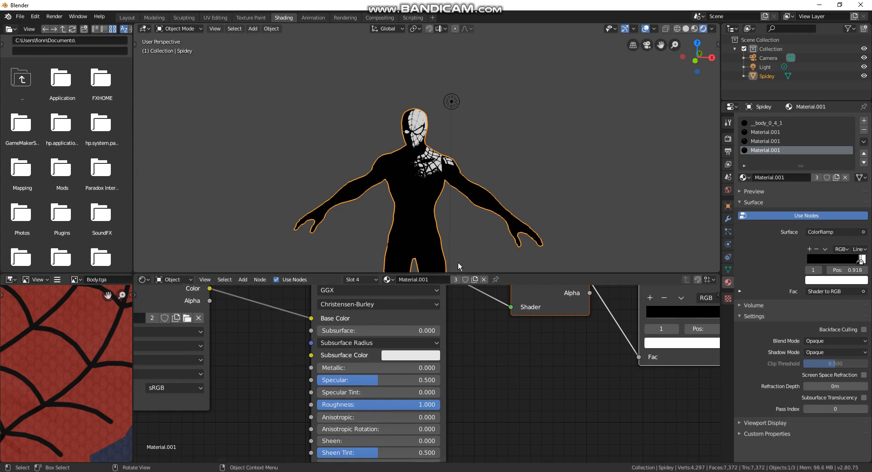
pyautogui.click(389, 279)
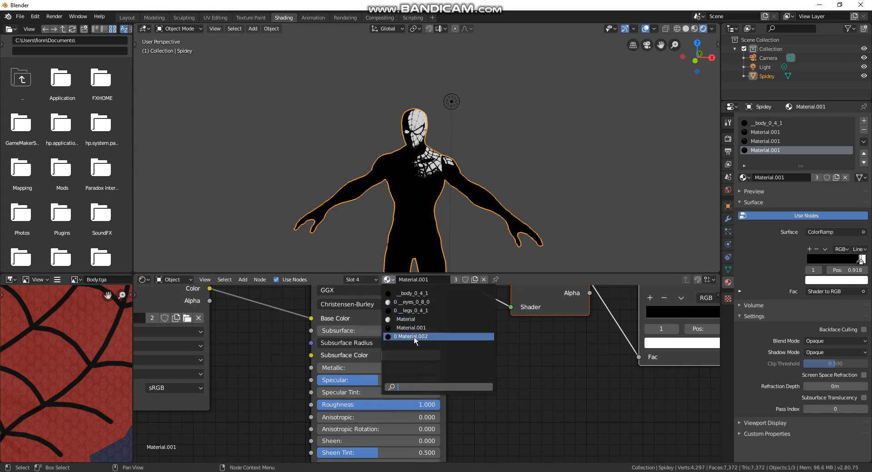
pyautogui.click(412, 337)
pyautogui.moveTo(413, 406); pyautogui.dragTo(291, 406)
pyautogui.scroll(3, 480, 105)
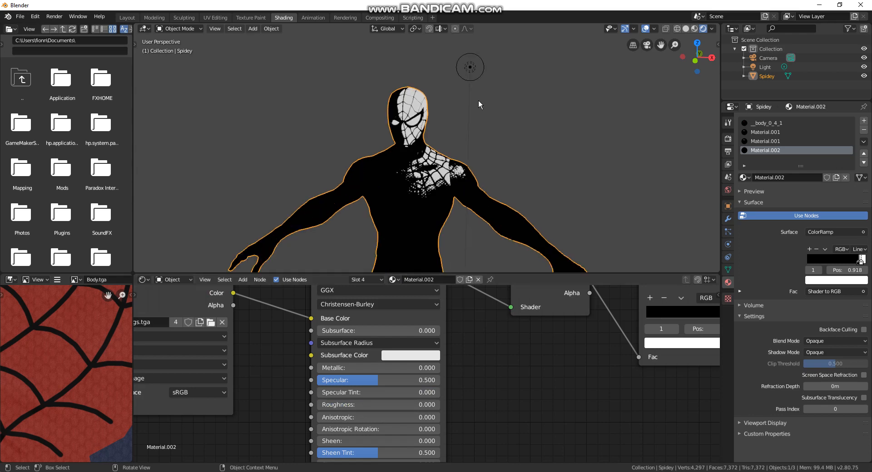
# Move the light above Spidey's head
pyautogui.click(471, 72)
pyautogui.press('g')
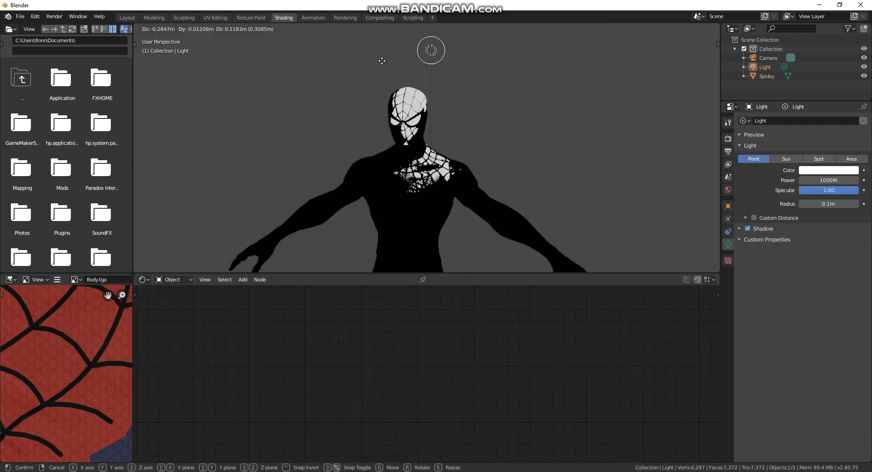
pyautogui.click(407, 106)
# Set the roughness of Material.002's Principled BSDF on Spidey to 0.323
pyautogui.click(409, 116)
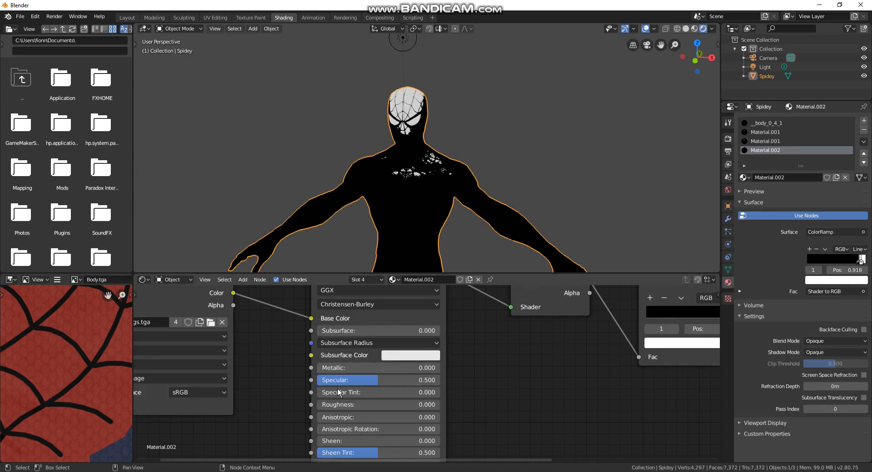
pyautogui.moveTo(363, 405); pyautogui.dragTo(383, 405)
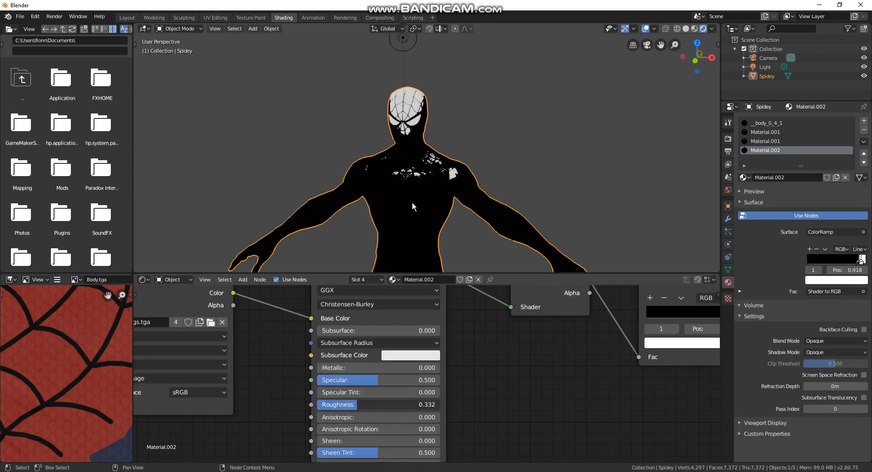
pyautogui.scroll(6, 472, 182)
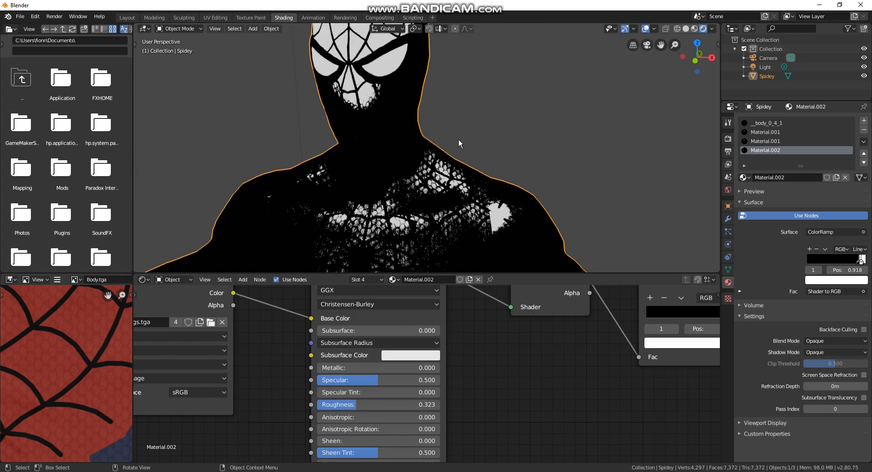
pyautogui.scroll(-6, 458, 144)
pyautogui.click(410, 40)
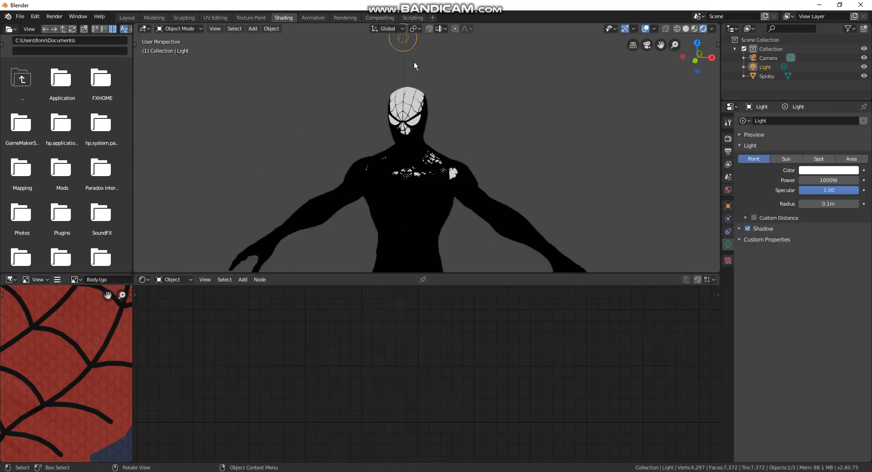
pyautogui.press('g')
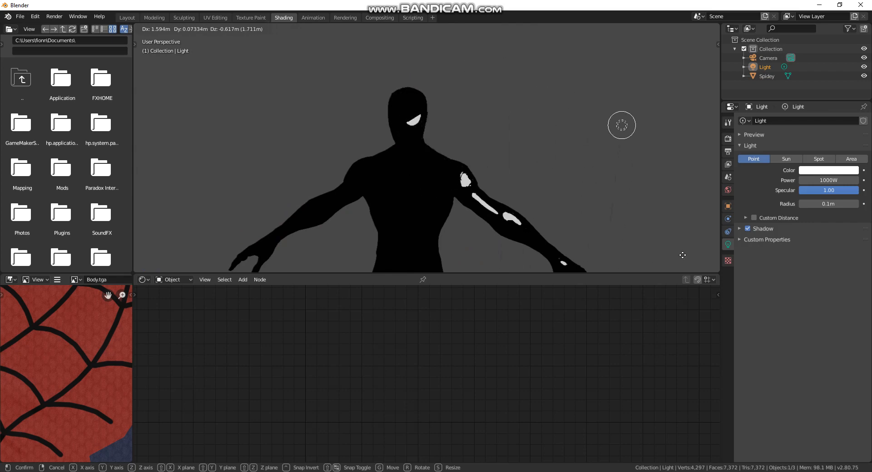
pyautogui.rightClick(601, 224)
# Set Material.002's roughness to 1.000 and switch Spidey's slot 4 to Material.001
pyautogui.click(464, 194)
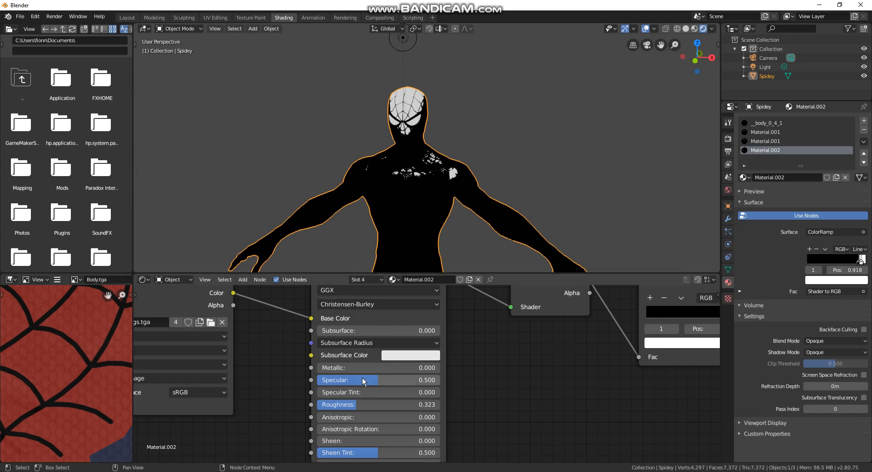
pyautogui.moveTo(357, 405); pyautogui.dragTo(442, 409)
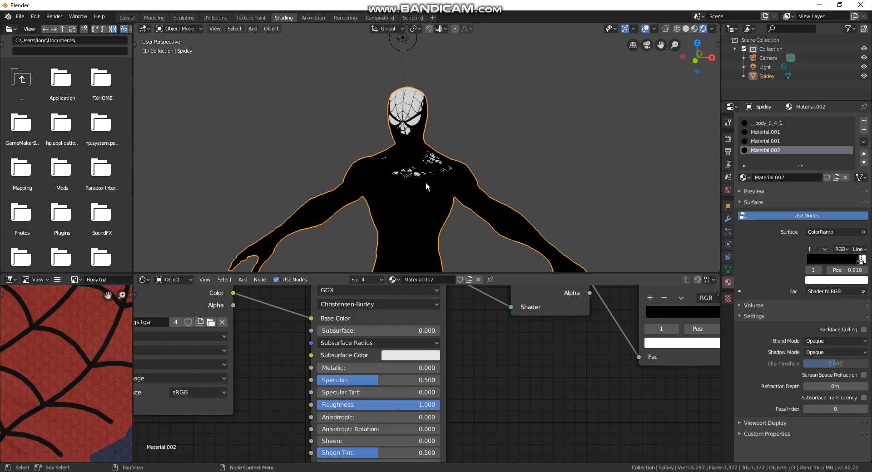
pyautogui.click(394, 279)
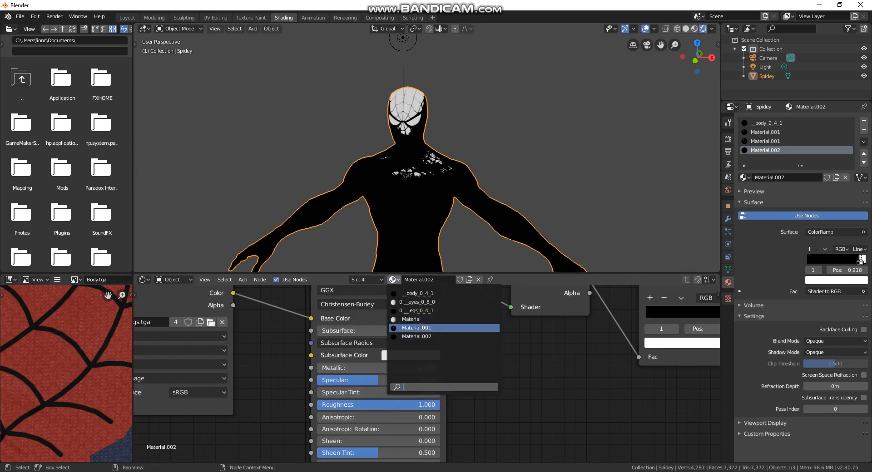
pyautogui.click(422, 327)
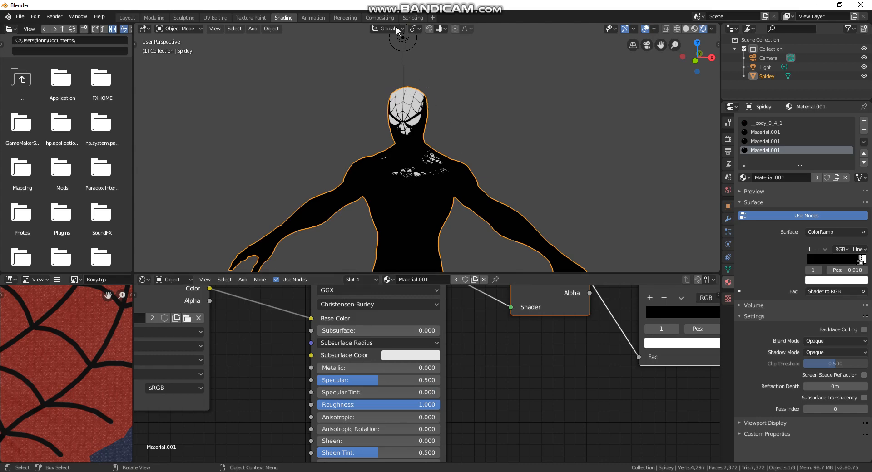
# Move the light from above the head to beside Spidey's head, just above the lit shoulder
pyautogui.click(404, 43)
pyautogui.press('g')
pyautogui.click(484, 128)
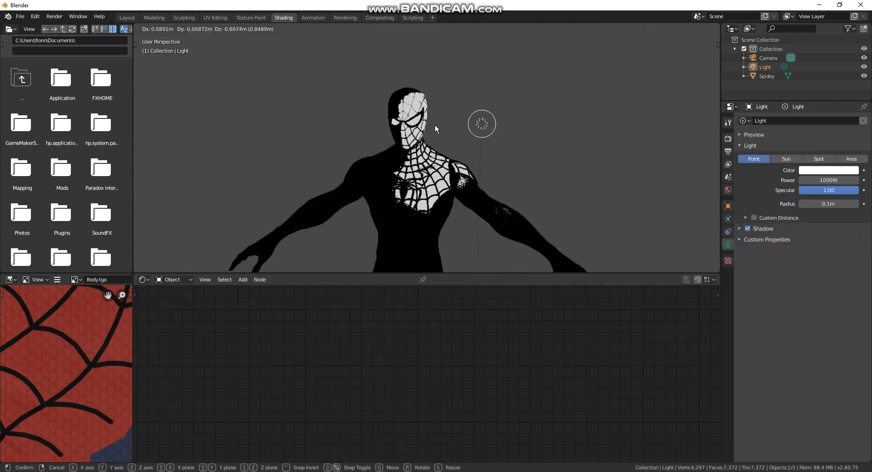
# Add a second camera to the scene
pyautogui.hotkey('shift', 'a')
pyautogui.moveTo(435, 126)
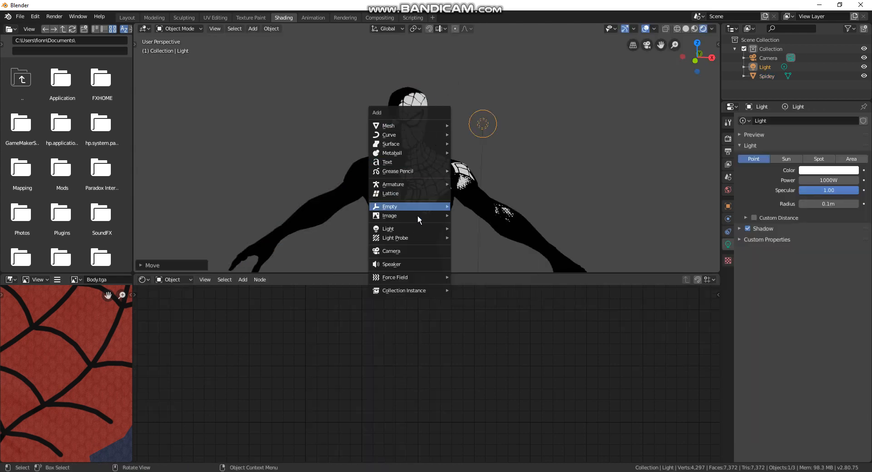
pyautogui.click(428, 252)
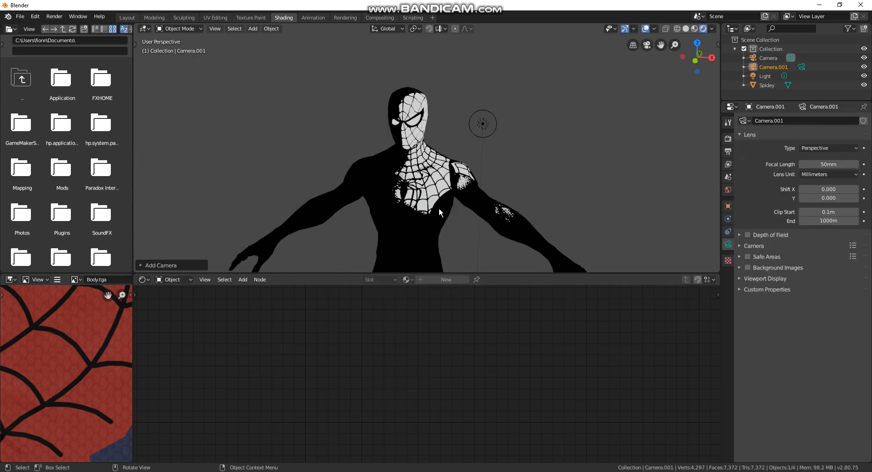
# Delete the original camera from the scene and look through the newly added one
pyautogui.press('KP_0')
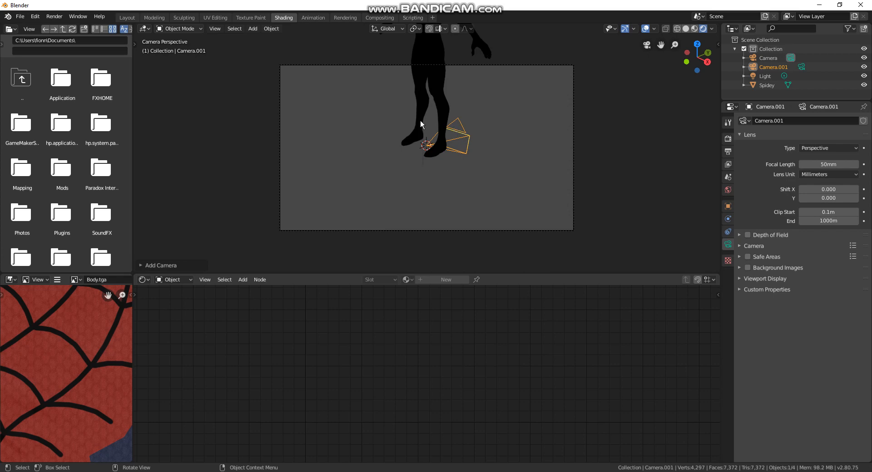
pyautogui.click(351, 66)
pyautogui.press('x')
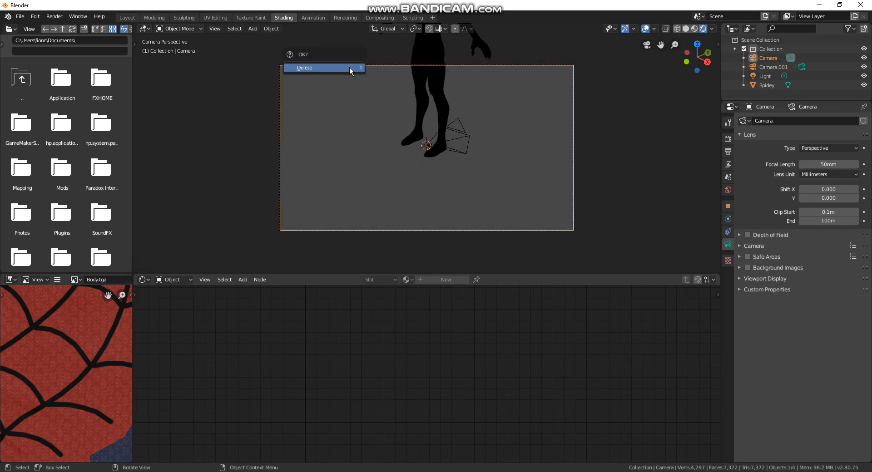
pyautogui.click(350, 67)
pyautogui.press('KP_0')
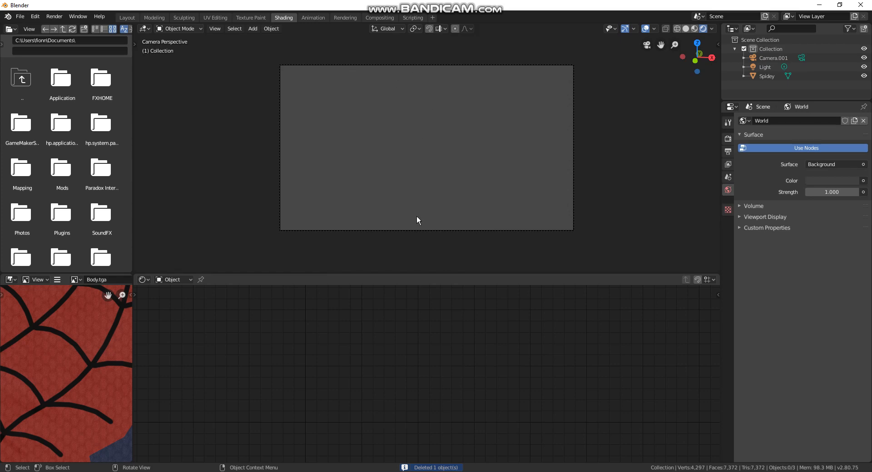
# Move the new camera horizontally out in front of Spidey, with the global Z axis locked
pyautogui.click(418, 229)
pyautogui.moveTo(420, 213); pyautogui.dragTo(472, 161, button='middle')
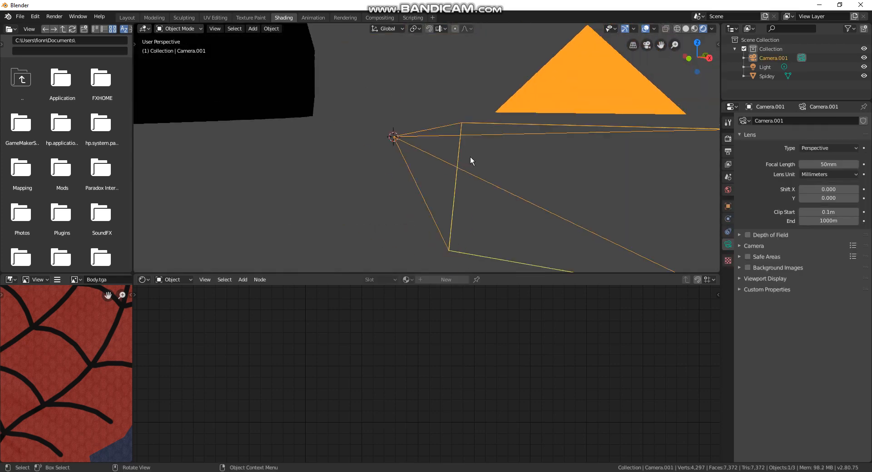
pyautogui.scroll(-8, 473, 156)
pyautogui.press('g')
pyautogui.hotkey('shift', 'z')
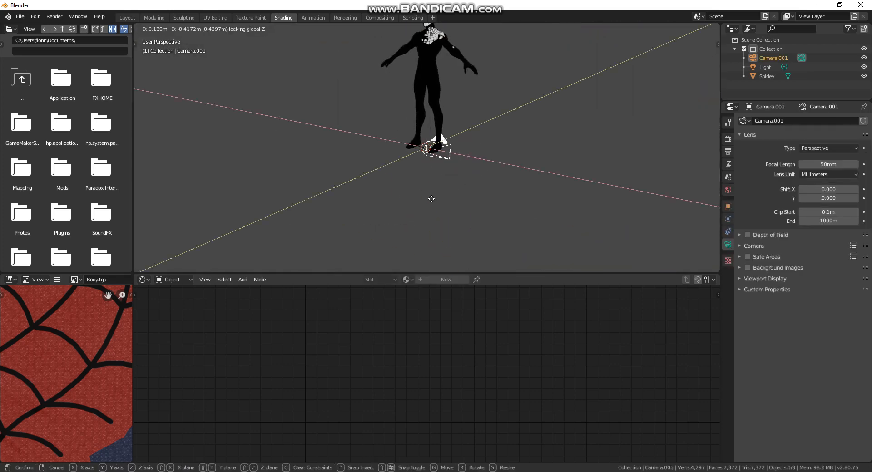
pyautogui.click(426, 201)
# Raise the camera along the Z axis to Spidey's body height and switch to the camera view
pyautogui.scroll(-3, 427, 200)
pyautogui.press('g')
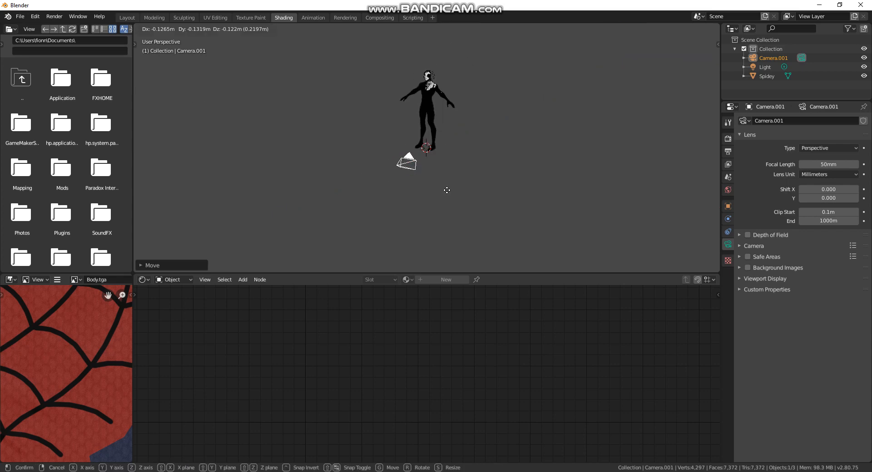
pyautogui.press('z')
pyautogui.click(435, 121)
pyautogui.press('KP_0')
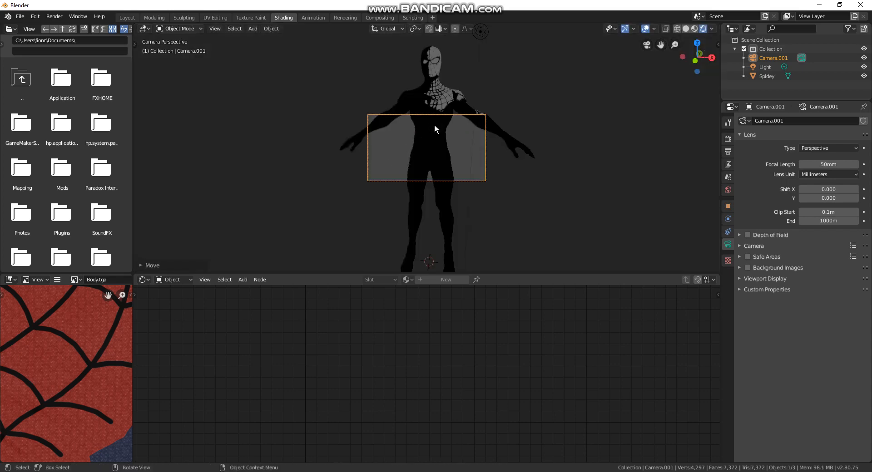
# Rotate the new camera freely to aim up at Spidey's head and shoulders, and adjust its roll slightly
pyautogui.scroll(4, 433, 99)
pyautogui.press('r')
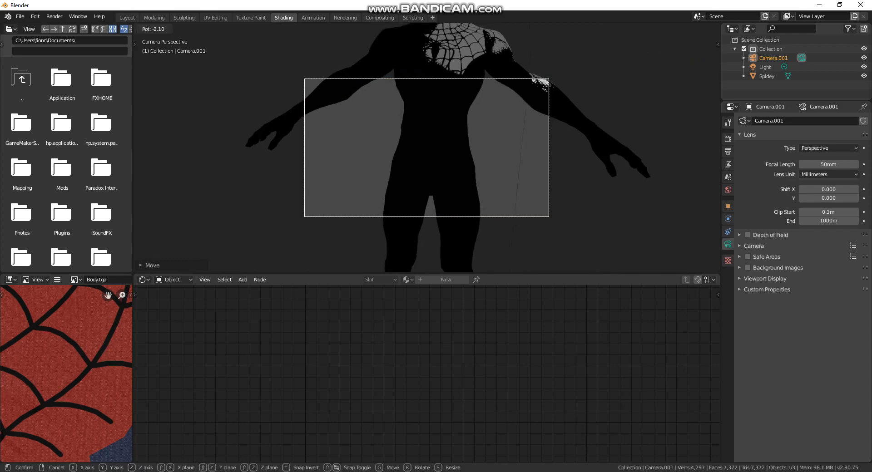
pyautogui.press('r')
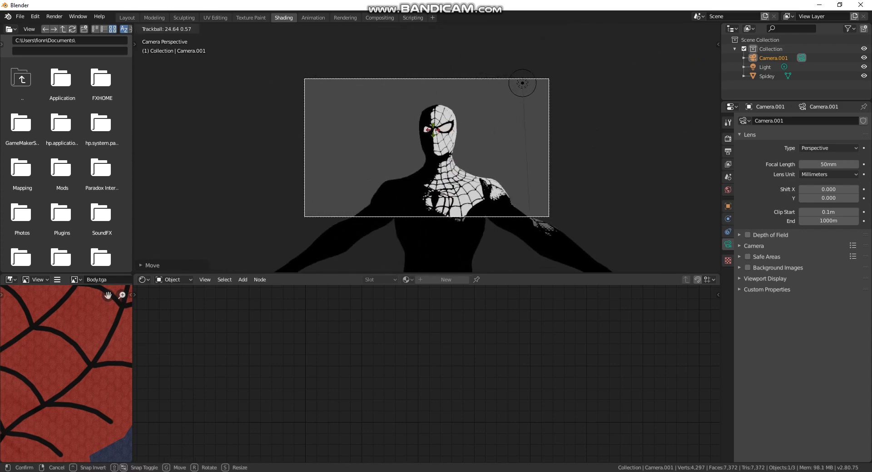
pyautogui.click(407, 80)
pyautogui.press('r')
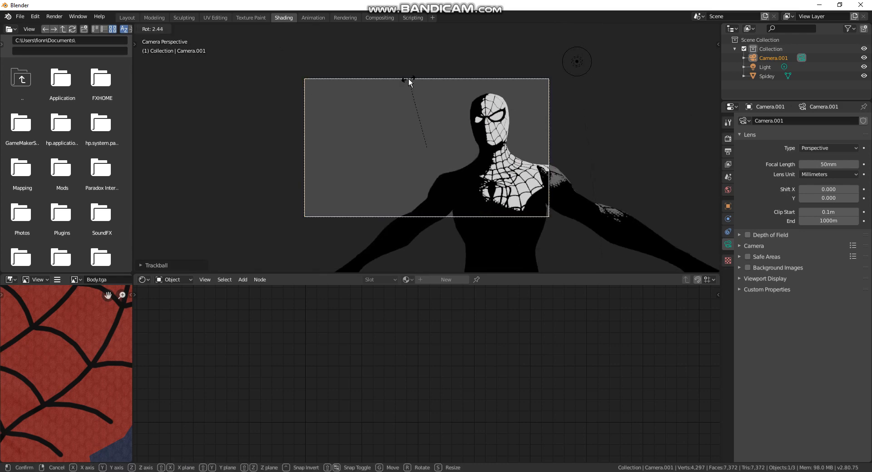
pyautogui.click(411, 111)
# Move the camera horizontally closer to Spidey's upper body, keeping its height locked on the global Z axis
pyautogui.press('g')
pyautogui.hotkey('shift', 'z')
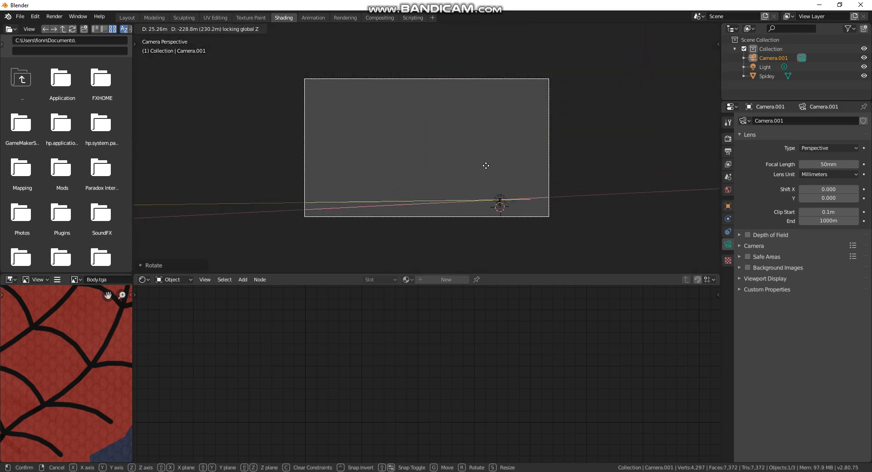
pyautogui.click(421, 109)
pyautogui.press('g')
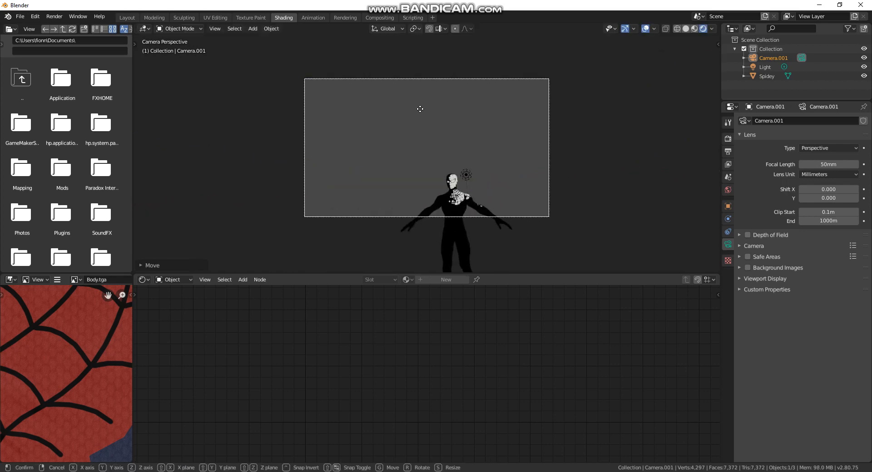
pyautogui.press('x')
pyautogui.press('z')
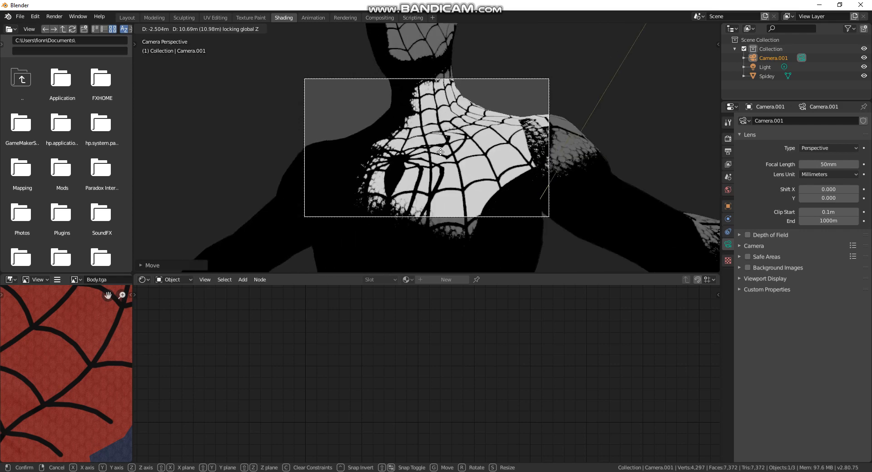
pyautogui.click(441, 157)
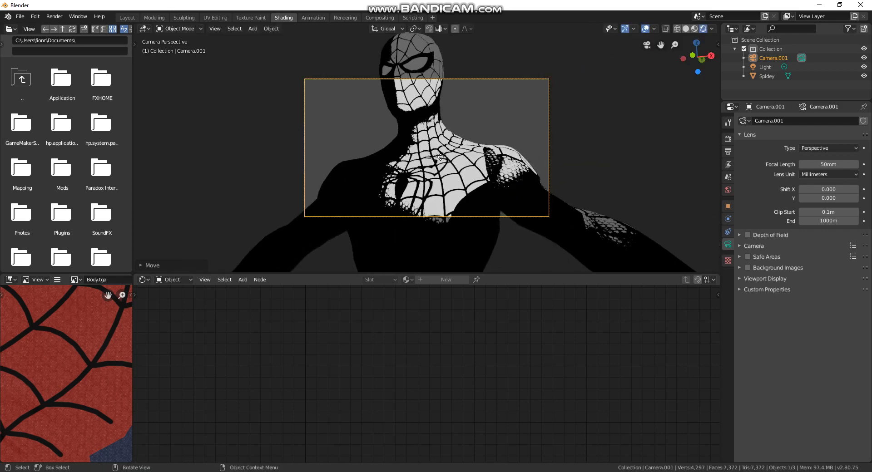
# Raise the camera along the Z axis so Spidey's head and shoulders sit inside the frame
pyautogui.press('g')
pyautogui.press('z')
pyautogui.click(442, 140)
pyautogui.scroll(3, 442, 140)
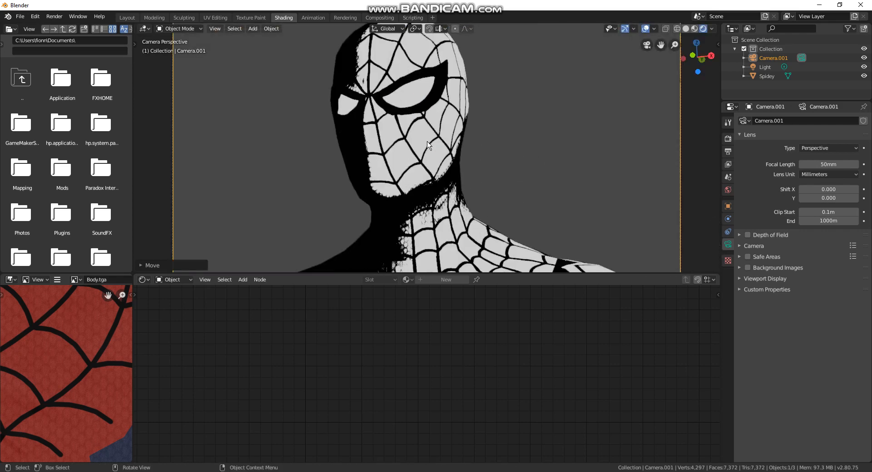
# In Spidey's material, set the ColorRamp's black stop to position 0.968 and its white stop to 1.000
pyautogui.click(430, 145)
pyautogui.press('Home')
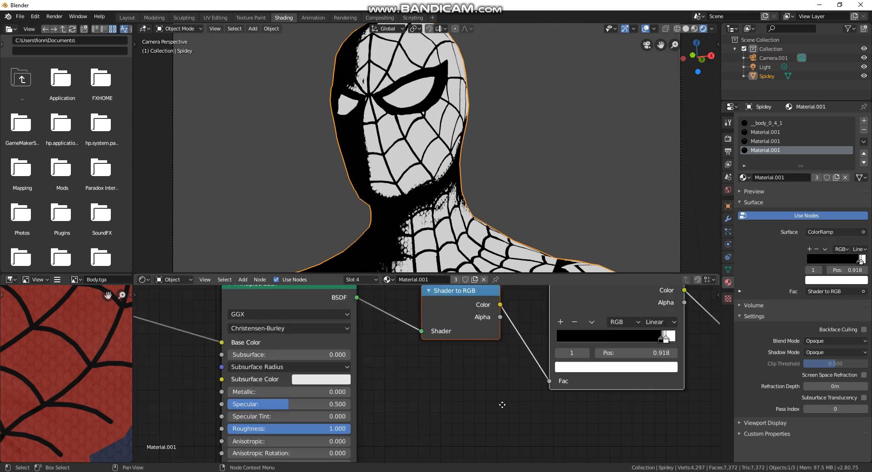
pyautogui.moveTo(582, 366)
pyautogui.mouseDown()
pyautogui.moveTo(593, 366)
pyautogui.moveTo(443, 362)
pyautogui.moveTo(531, 370)
pyautogui.moveTo(514, 369)
pyautogui.moveTo(564, 350)
pyautogui.moveTo(586, 356)
pyautogui.moveTo(594, 366)
pyautogui.moveTo(572, 367)
pyautogui.moveTo(590, 370)
pyautogui.mouseUp()
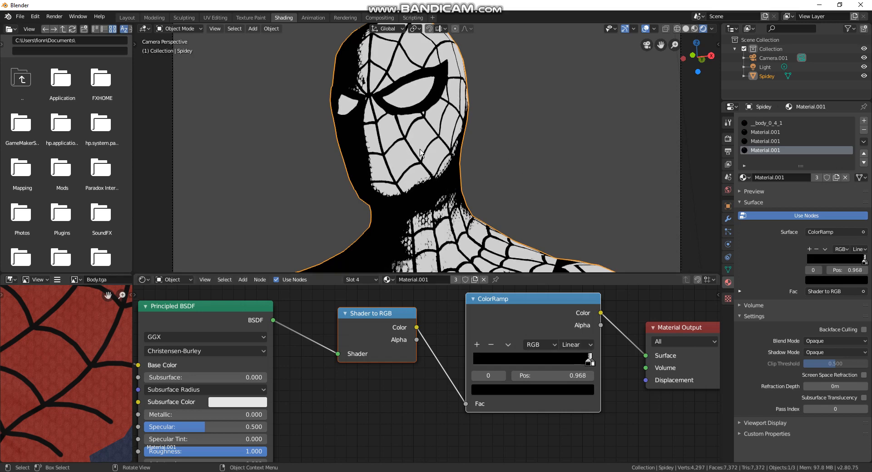
pyautogui.click(595, 368)
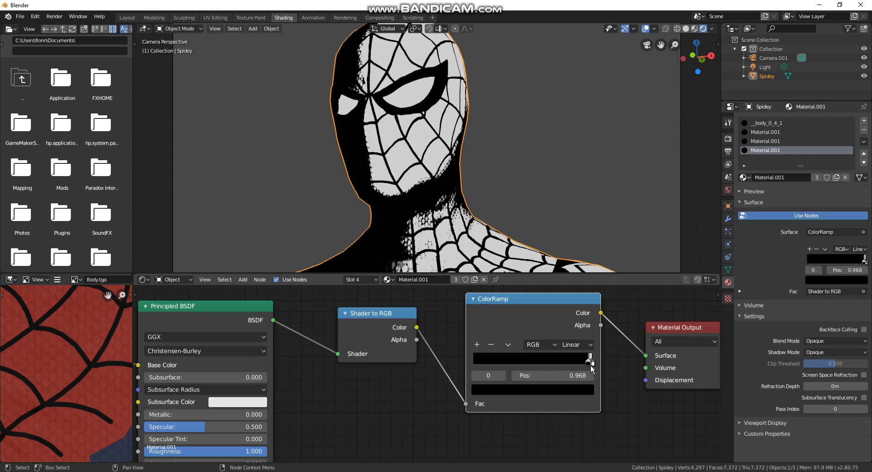
# Change the ColorRamp's white stop at position 1.000 to bright red
pyautogui.click(593, 363)
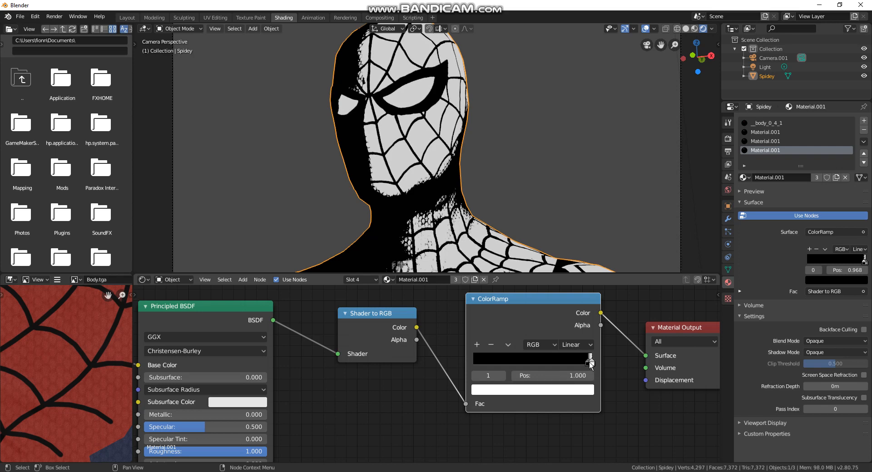
pyautogui.click(559, 390)
pyautogui.moveTo(531, 281); pyautogui.dragTo(517, 312)
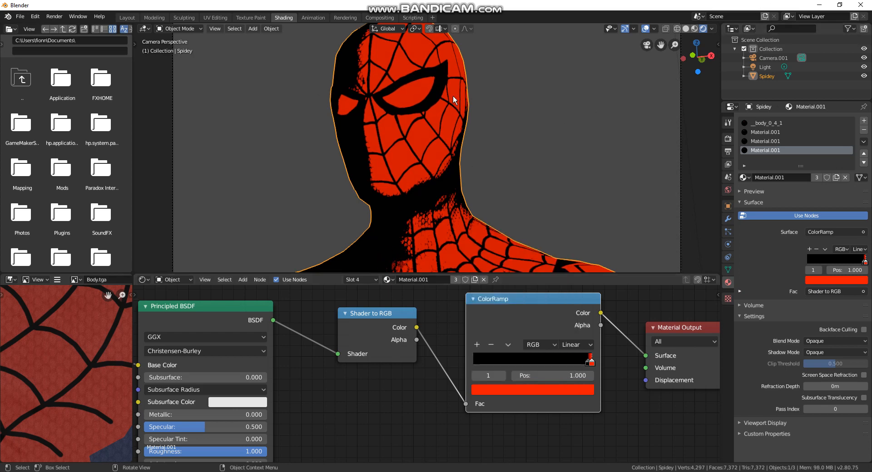
# Enter Edit Mode on Spidey and select all linked geometry of both eyes
pyautogui.press('Tab')
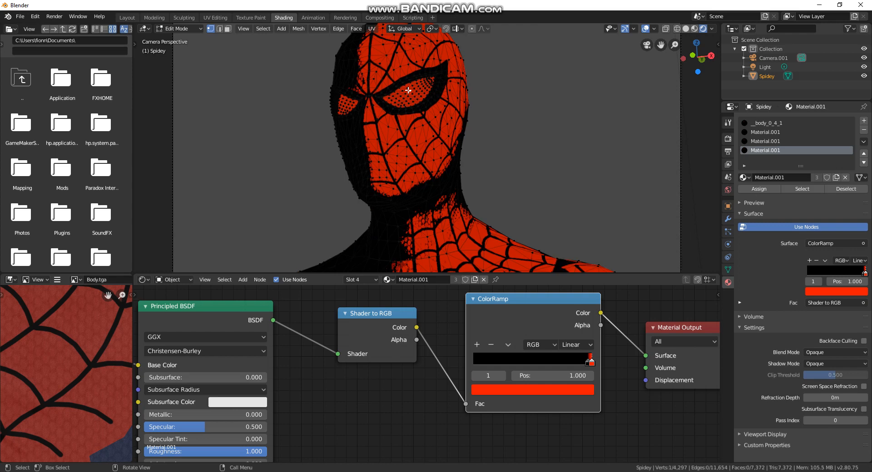
pyautogui.hotkey('ctrl', 'l')
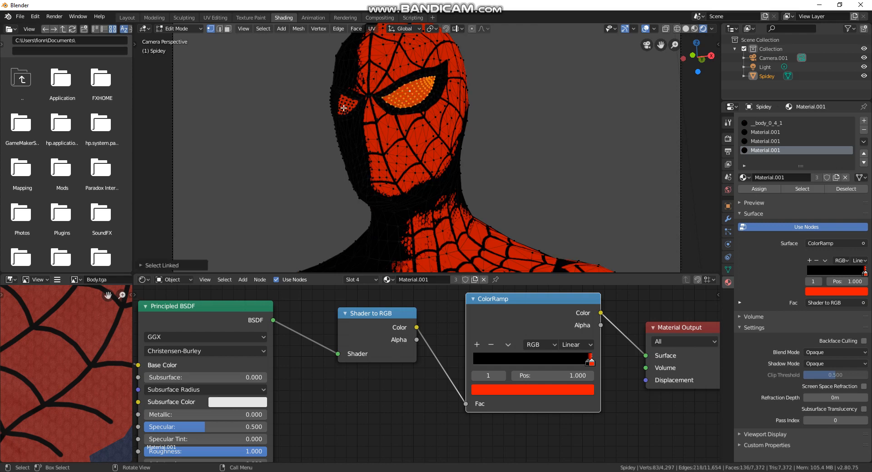
pyautogui.keyDown('shift'); pyautogui.click(349, 106); pyautogui.keyUp('shift')
pyautogui.hotkey('ctrl', 'l')
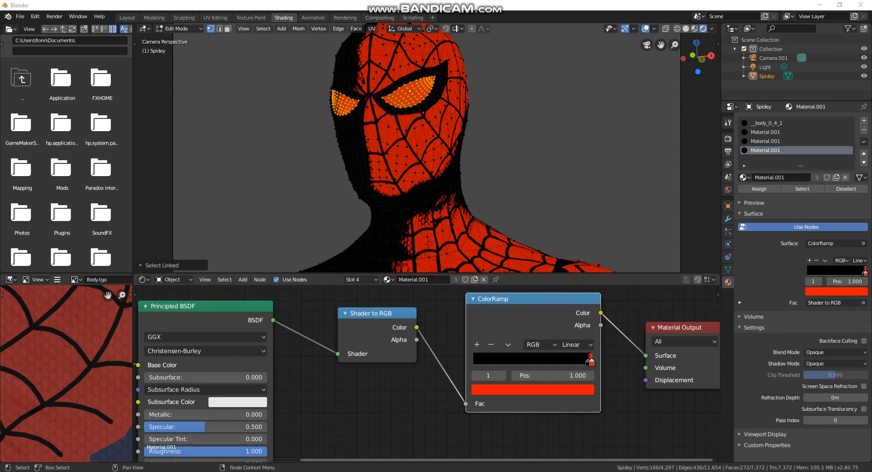
pyautogui.click(654, 471)
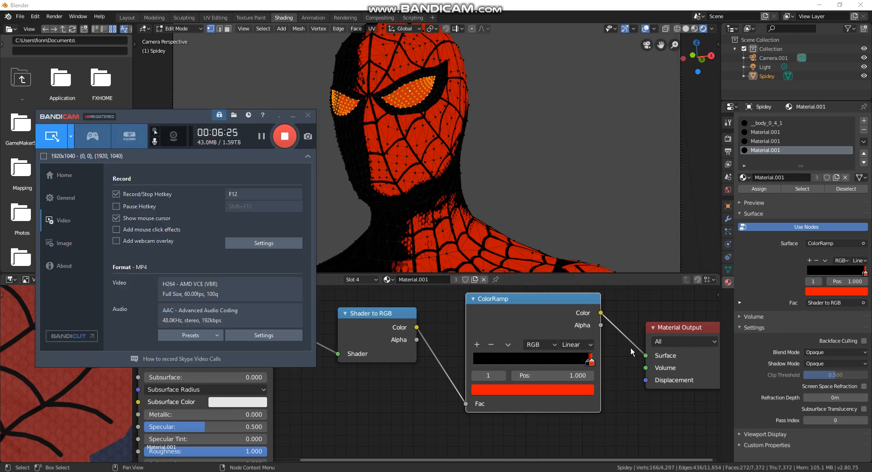
pyautogui.click(280, 121)
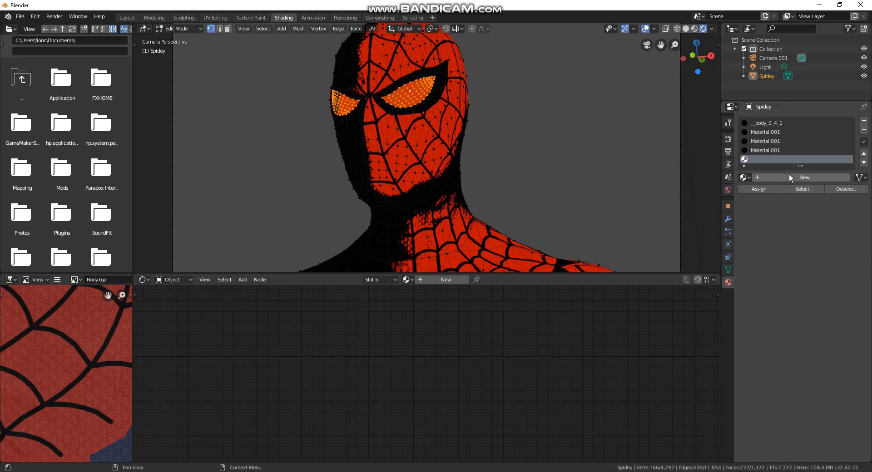
# Create a new white material with roughness 1.000 in a fifth slot, assign it to both eyes and return to Object Mode
pyautogui.click(789, 178)
pyautogui.moveTo(512, 349); pyautogui.dragTo(637, 342, button='middle')
pyautogui.moveTo(325, 442); pyautogui.dragTo(387, 443)
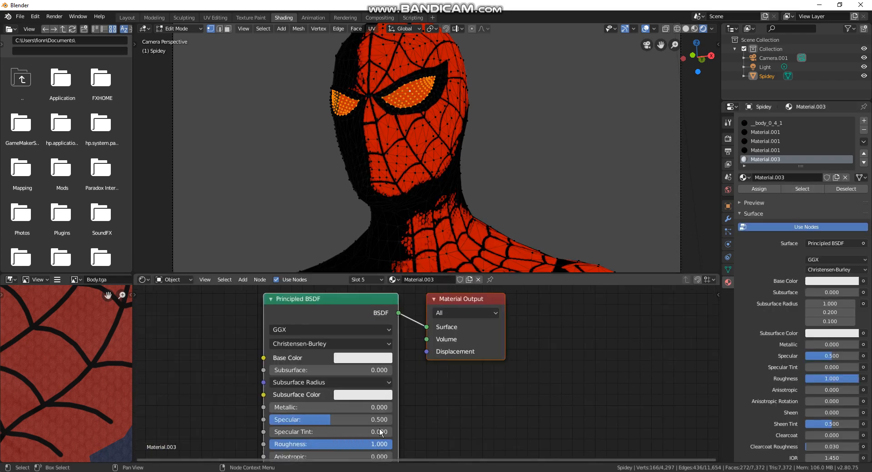
pyautogui.moveTo(375, 403); pyautogui.dragTo(398, 375, button='middle')
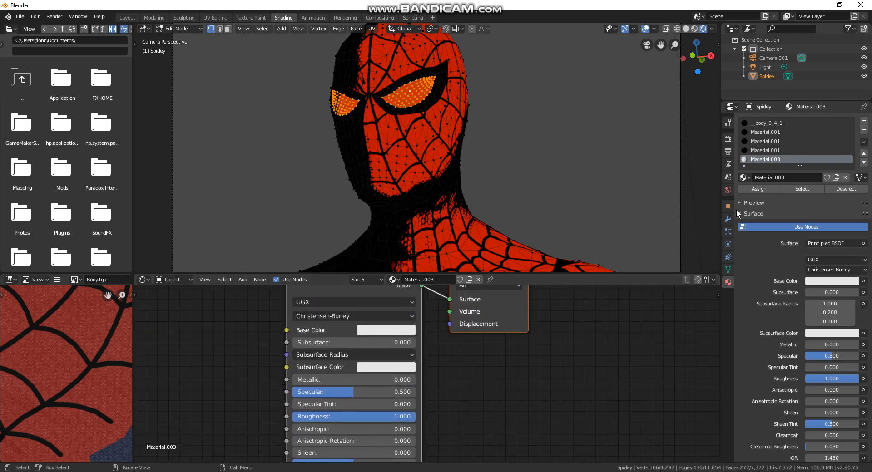
pyautogui.click(773, 190)
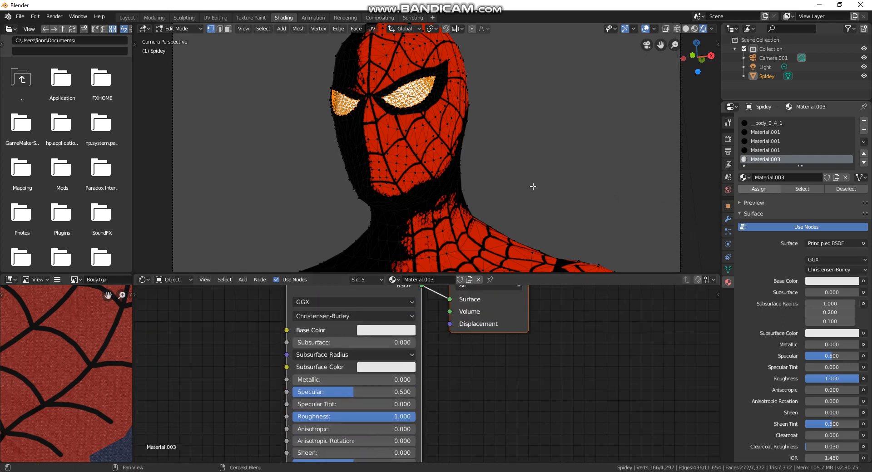
pyautogui.press('Tab')
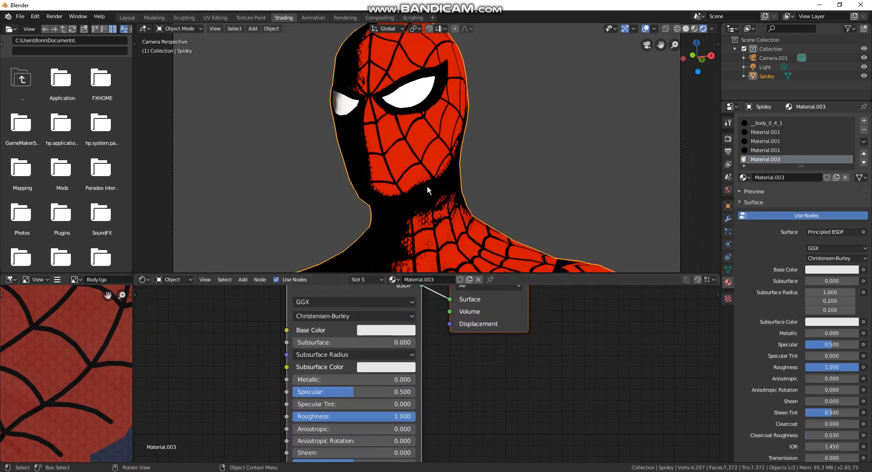
# Examine the red and black shading and the white eyes on Spidey's head and torso from several angles
pyautogui.scroll(-2, 427, 186)
pyautogui.moveTo(426, 192); pyautogui.dragTo(448, 195, button='middle')
pyautogui.scroll(-3, 449, 195)
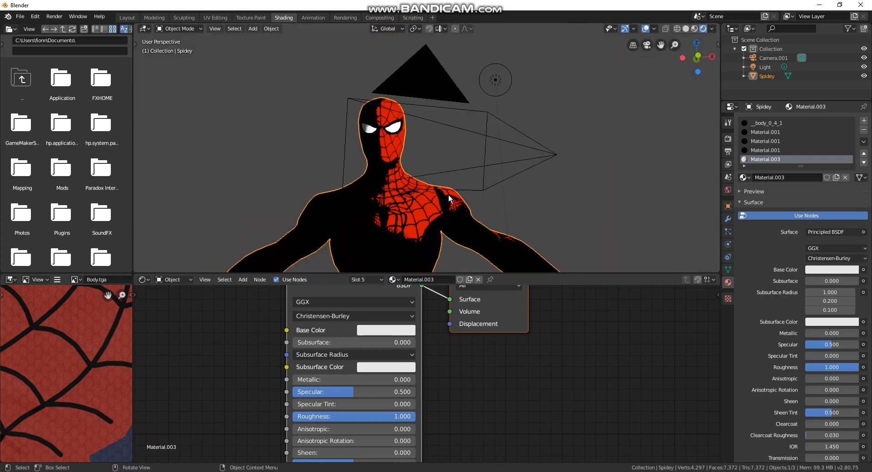
pyautogui.moveTo(448, 195)
pyautogui.mouseDown(button='middle')
pyautogui.moveTo(495, 167)
pyautogui.moveTo(465, 163)
pyautogui.mouseUp(button='middle')
pyautogui.scroll(2, 465, 159)
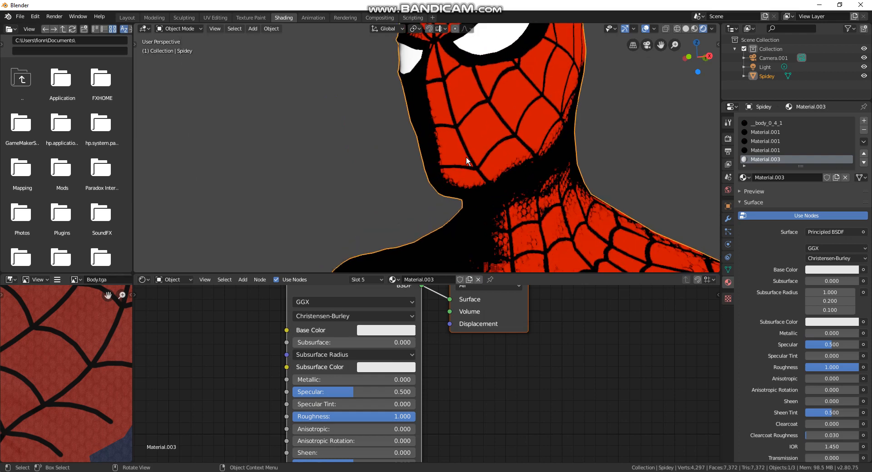
pyautogui.keyDown('shift'); pyautogui.moveTo(400, 245); pyautogui.dragTo(387, 267, button='middle'); pyautogui.keyUp('shift')
pyautogui.scroll(-1, 478, 145)
pyautogui.scroll(-5, 443, 141)
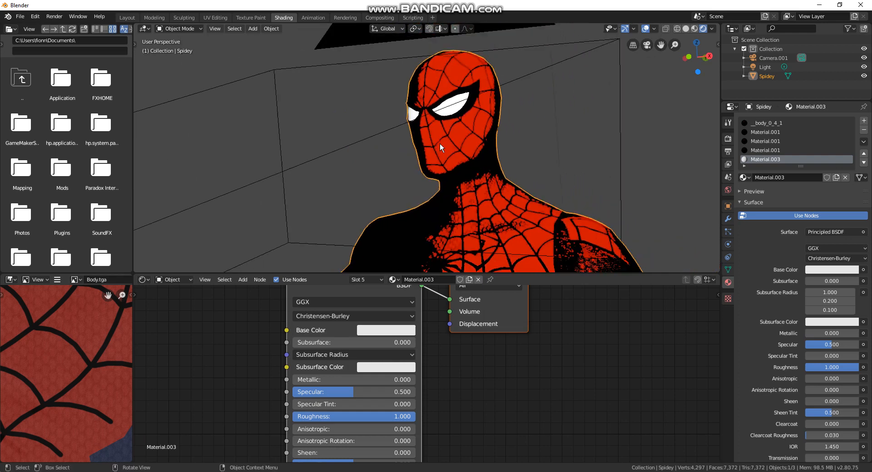
pyautogui.moveTo(501, 159); pyautogui.dragTo(449, 154, button='middle')
# Add a text object to the scene and switch to the front orthographic view
pyautogui.hotkey('shift', 'a')
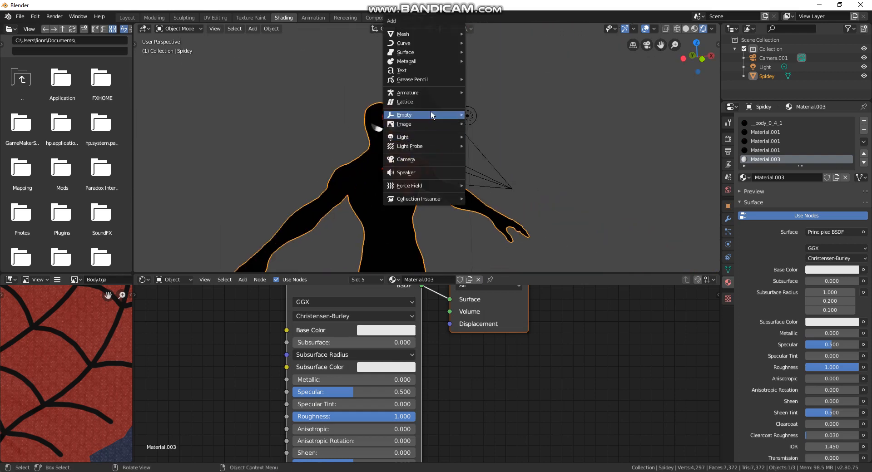
pyautogui.click(419, 72)
pyautogui.press('KP_1')
# Move the text object above Spidey's head and rotate it 90° about the X axis to face the front
pyautogui.press('g')
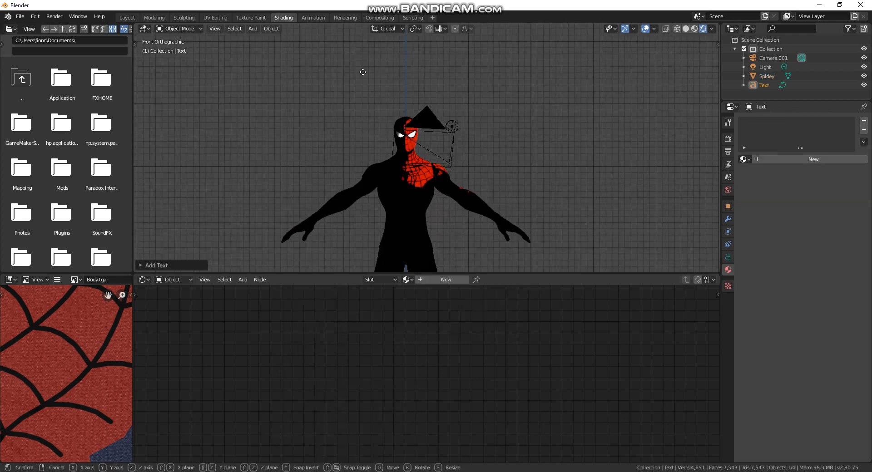
pyautogui.click(295, 151)
pyautogui.write('rx90')
pyautogui.press('Return')
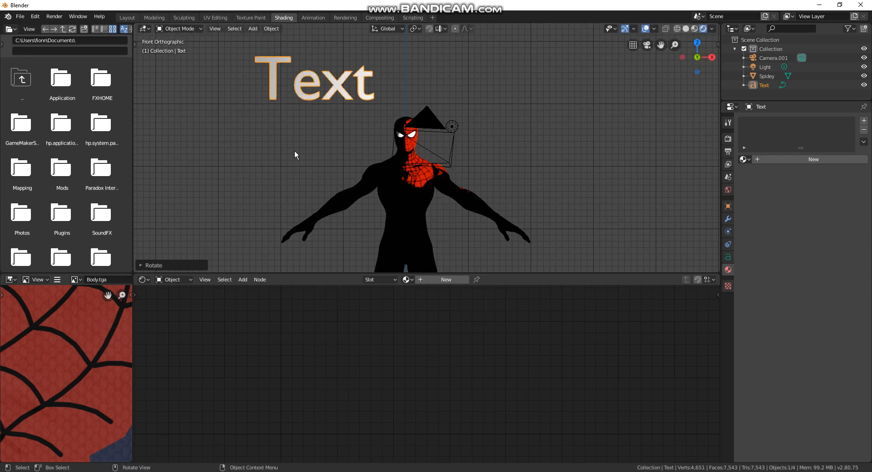
# Open the text object for editing and clear all of its placeholder content
pyautogui.press('Tab')
pyautogui.write('######')
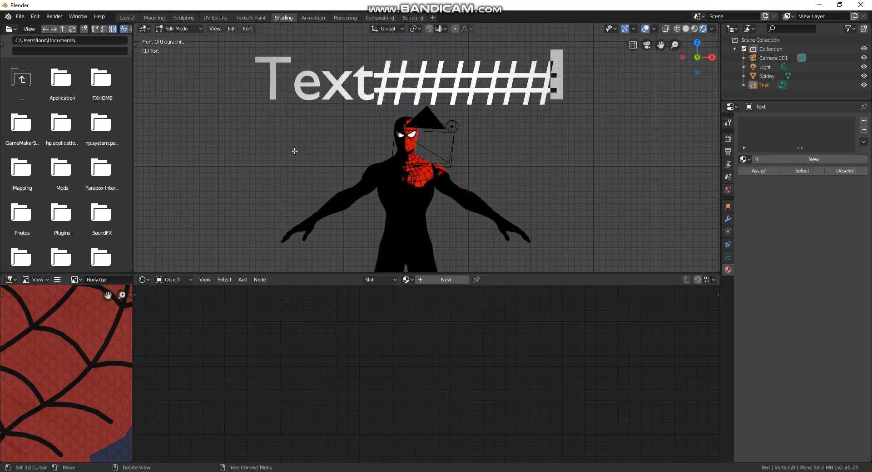
pyautogui.press('BackSpace')
pyautogui.press('BackSpace')
pyautogui.press('BackSpace')
pyautogui.press('BackSpace')
pyautogui.press('BackSpace')
pyautogui.press('BackSpace')
pyautogui.press('BackSpace')
pyautogui.press('BackSpace')
pyautogui.press('BackSpace')
pyautogui.press('BackSpace')
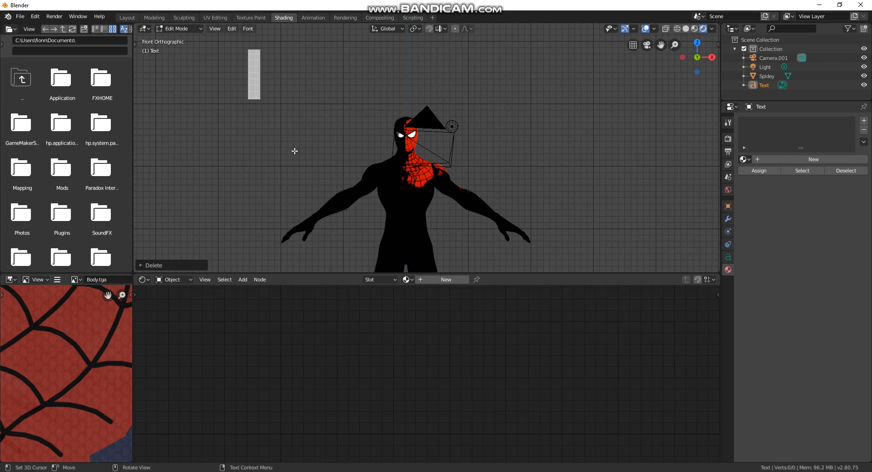
# Enter "AUnt may you communist" as the text object's content and finish editing it
pyautogui.write('AUnt ')
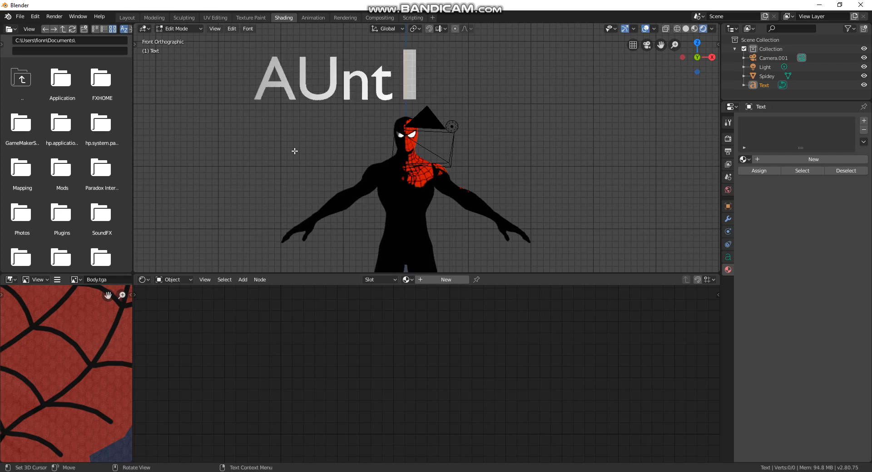
pyautogui.write('may ')
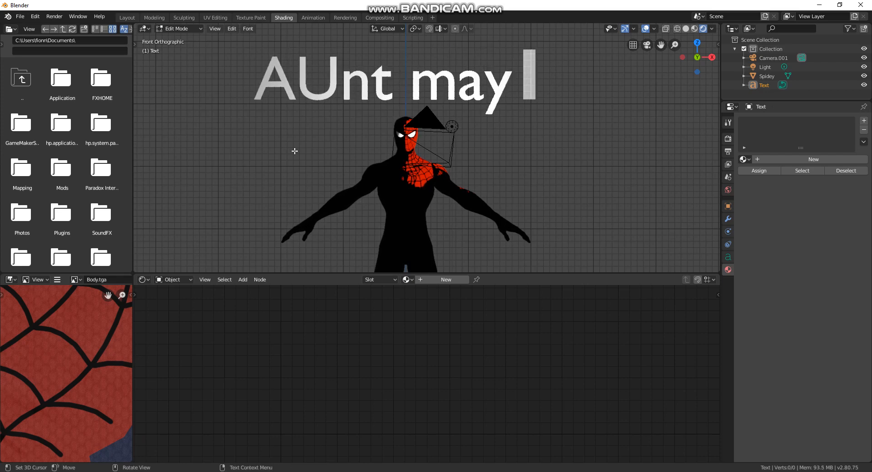
pyautogui.write('you cor')
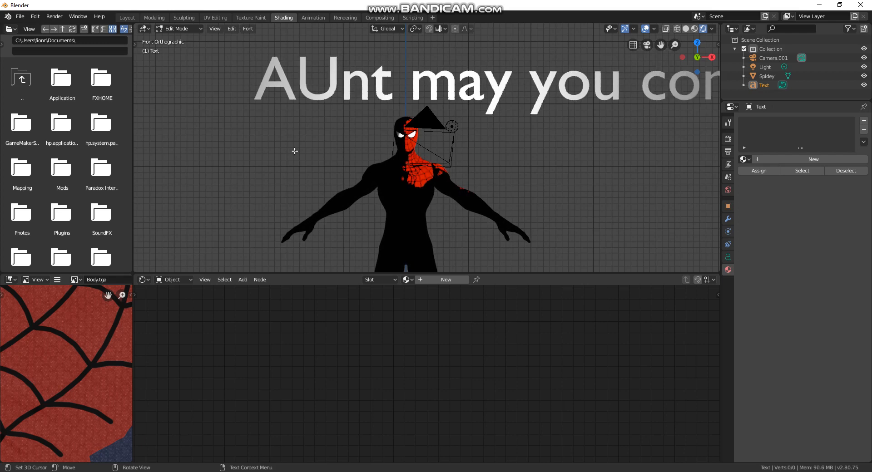
pyautogui.press('Tab')
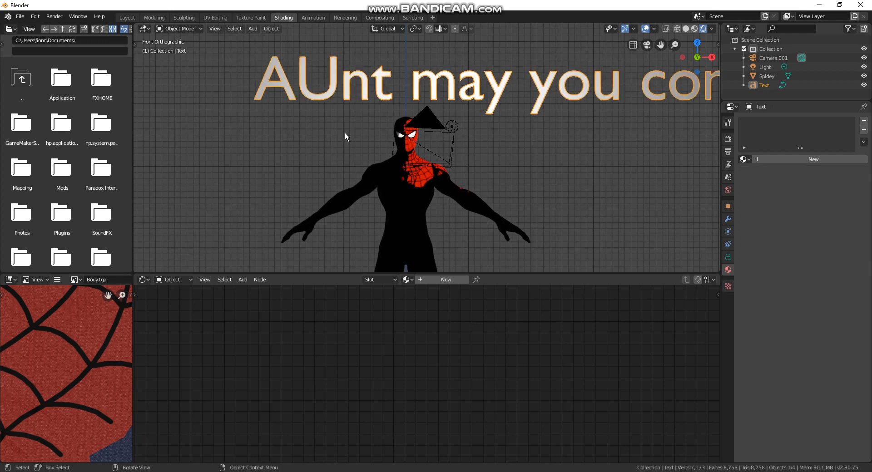
# Move the text object sideways so that its line runs more centrally above Spidey's head
pyautogui.scroll(-2, 517, 143)
pyautogui.press('g')
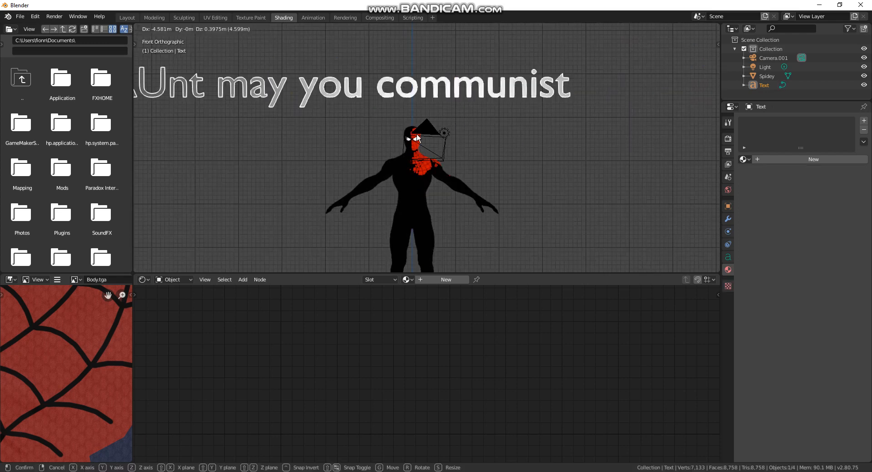
pyautogui.click(416, 133)
# Move the camera away from Spidey within the horizontal plane, keeping its height, and look through the camera
pyautogui.moveTo(416, 132); pyautogui.dragTo(392, 130, button='middle')
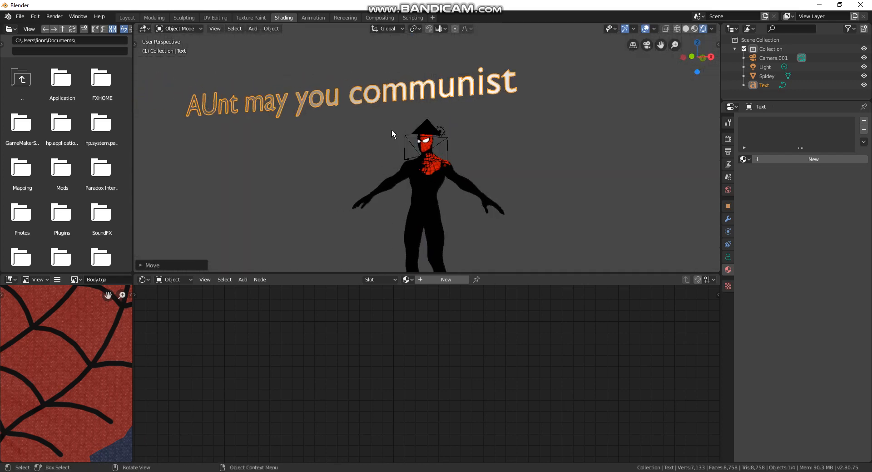
pyautogui.click(427, 129)
pyautogui.press('g')
pyautogui.hotkey('shift', 'z')
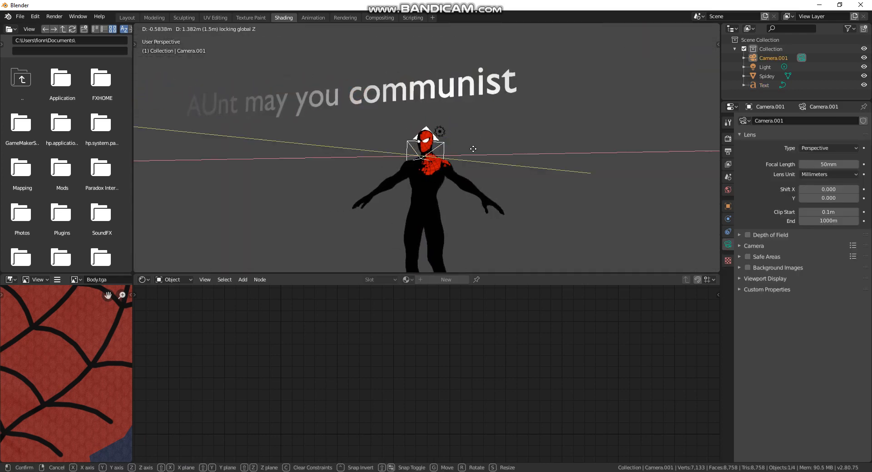
pyautogui.click(419, 88)
pyautogui.press('KP_0')
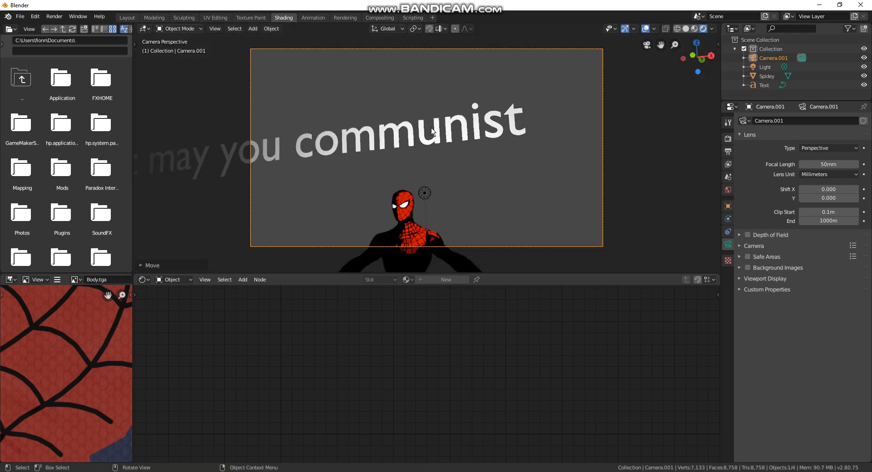
# Pull the camera farther back, locked to its height, to take more of the text into the shot
pyautogui.press('g')
pyautogui.hotkey('shift', 'z')
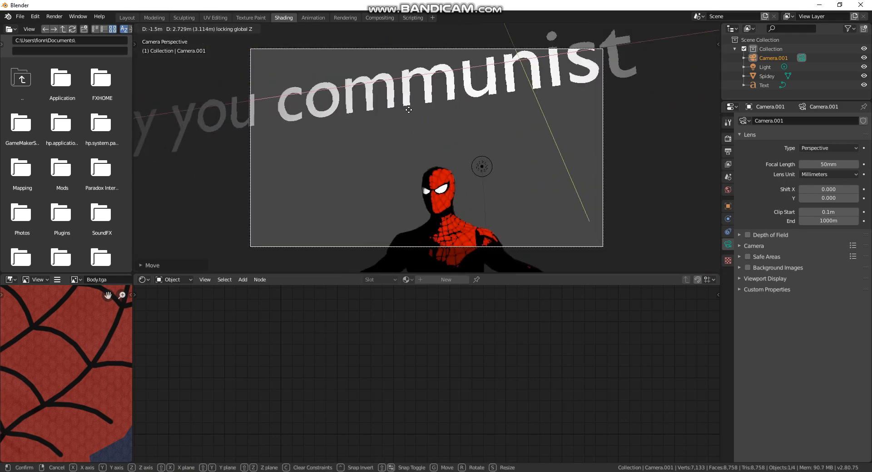
pyautogui.click(396, 62)
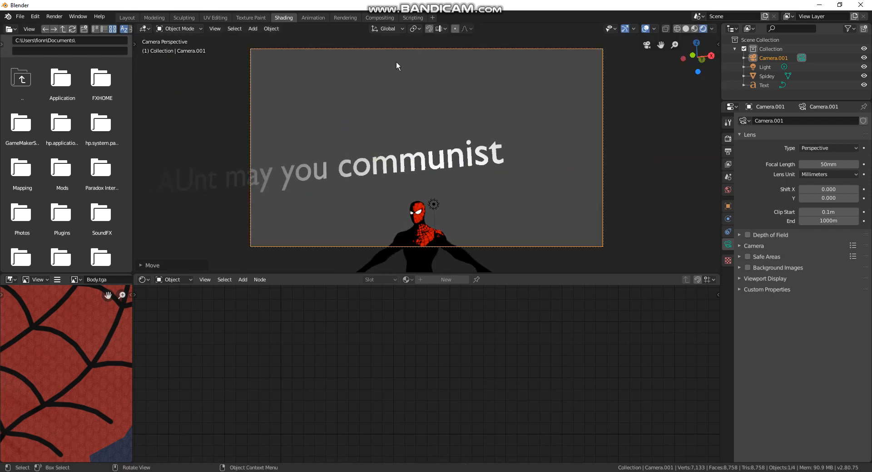
# Trackball-rotate the camera by about -5° and 10° so the whole text line and Spidey's upper body fit inside the frame
pyautogui.press('r')
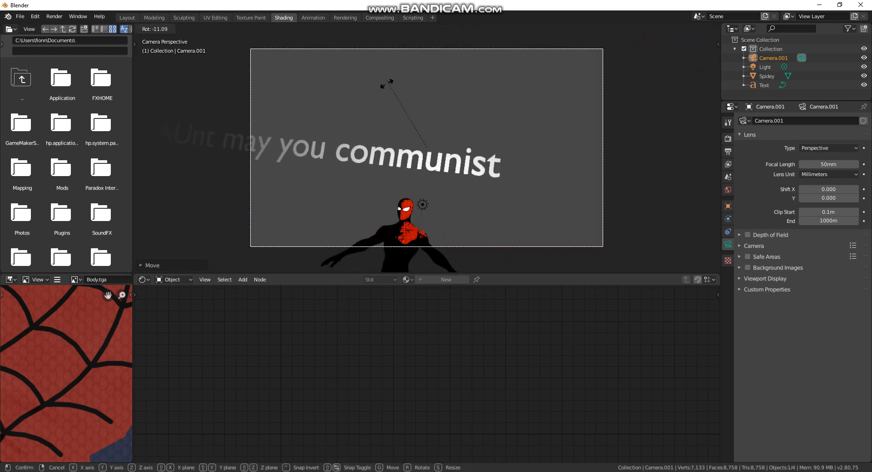
pyautogui.press('Escape')
pyautogui.press('r')
pyautogui.press('r')
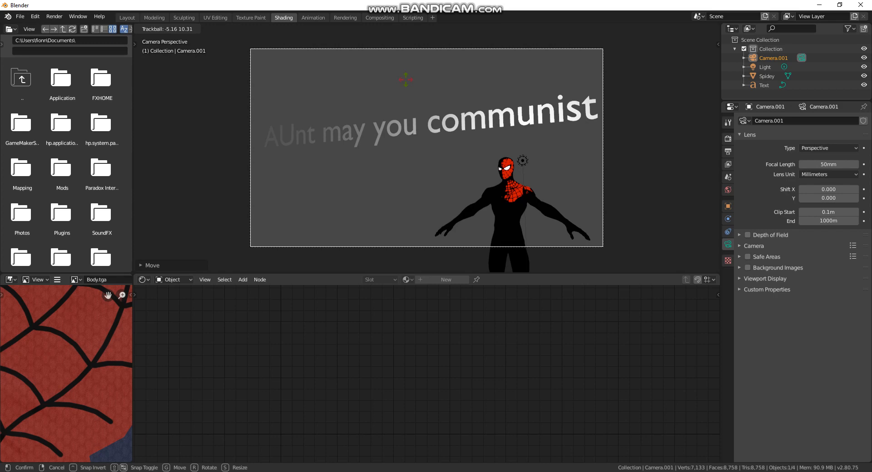
pyautogui.click(406, 80)
# Scale the text object down and move it up into the upper part of the camera frame
pyautogui.click(509, 191)
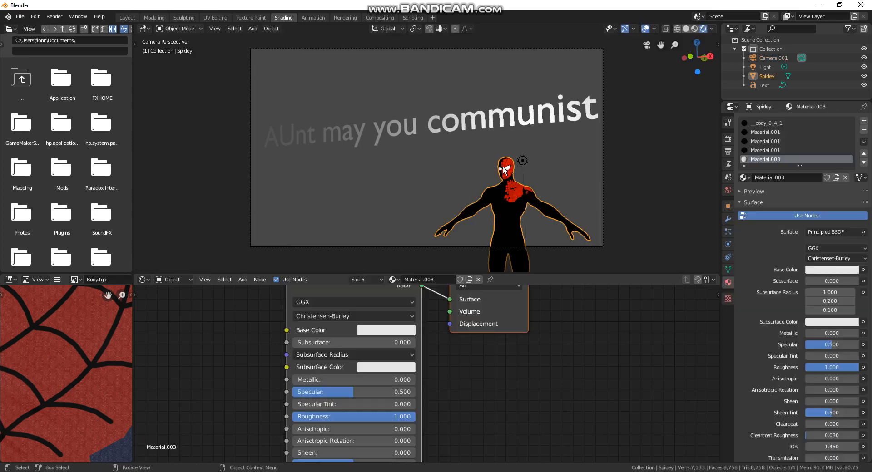
pyautogui.click(452, 132)
pyautogui.press('s')
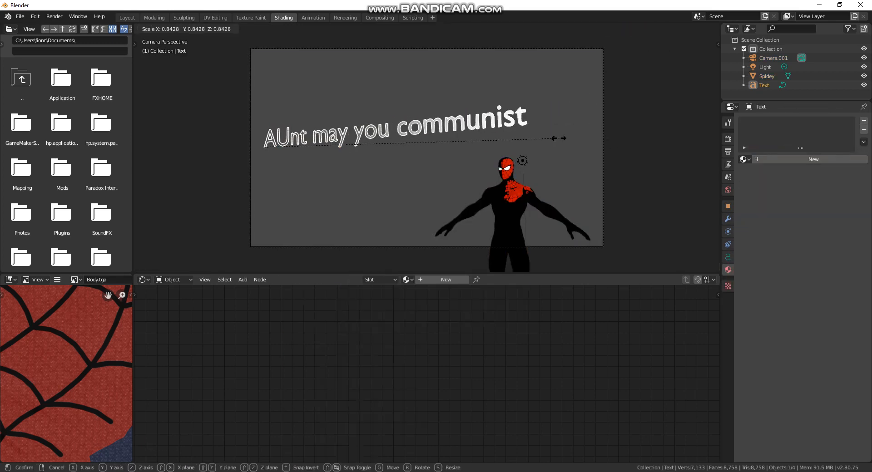
pyautogui.click(471, 158)
pyautogui.press('g')
pyautogui.click(511, 189)
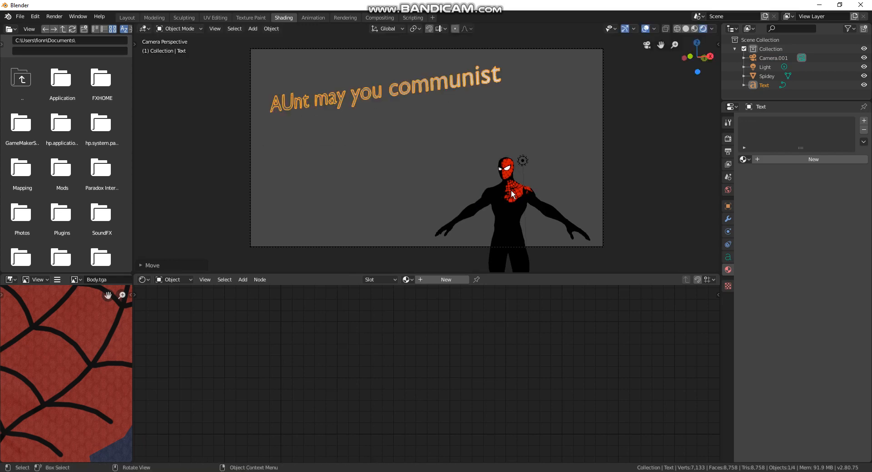
# Move Spidey toward the camera within the horizontal plane until his head and torso fill the frame centre, and select the light
pyautogui.click(512, 189)
pyautogui.press('g')
pyautogui.hotkey('shift', 'z')
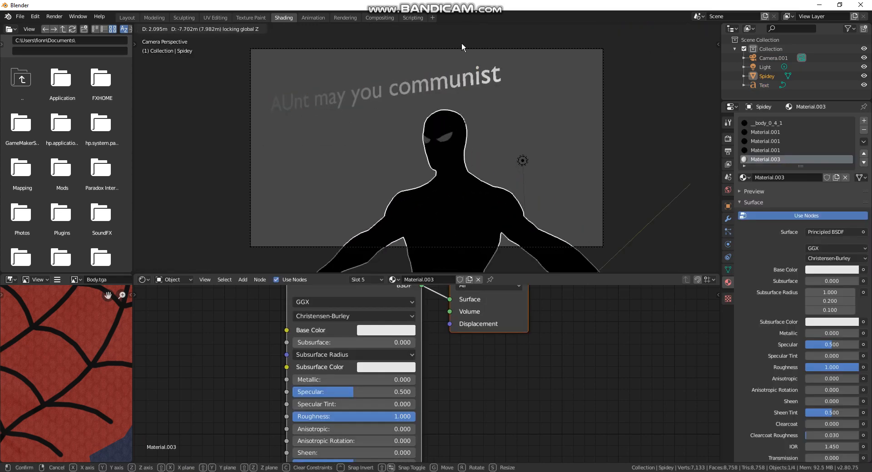
pyautogui.click(497, 177)
pyautogui.click(518, 166)
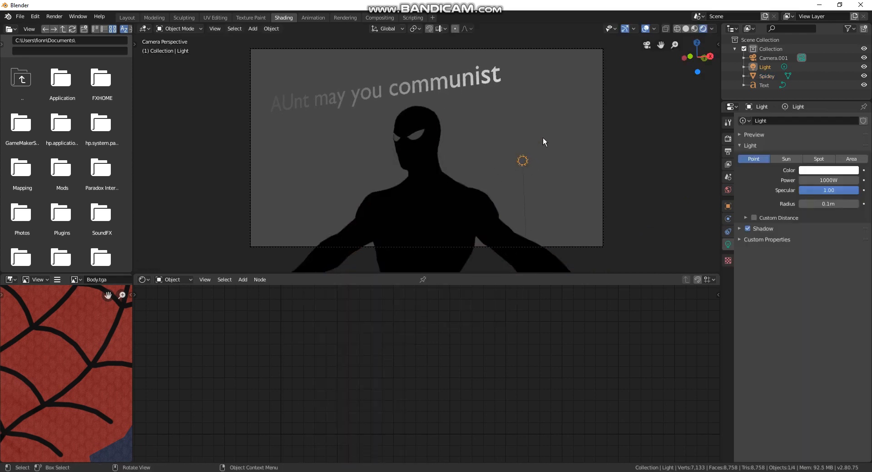
pyautogui.press('g')
pyautogui.press('y')
pyautogui.hotkey('shift', 'x')
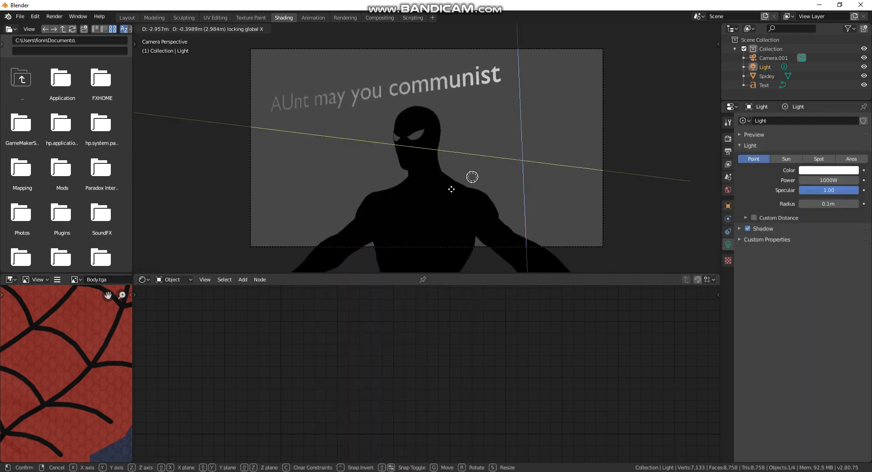
pyautogui.click(504, 115)
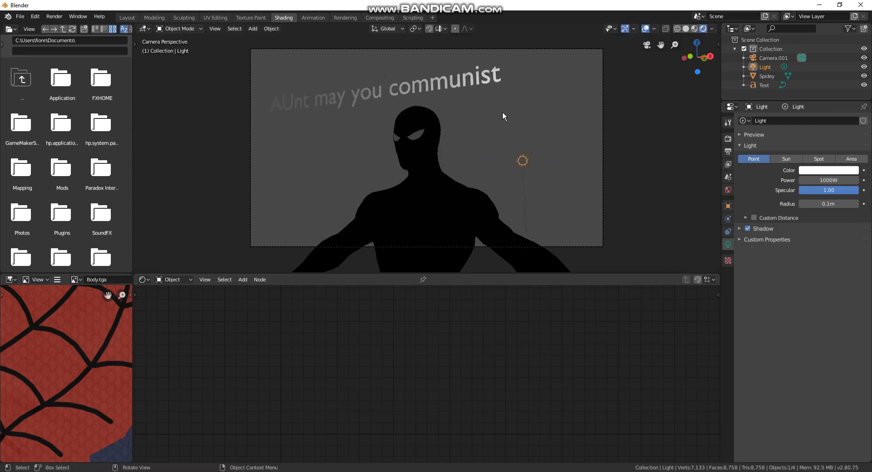
# Move the light within the horizontal plane to beside Spidey's head so it lights one half of his face and chest
pyautogui.press('g')
pyautogui.hotkey('shift', 'z')
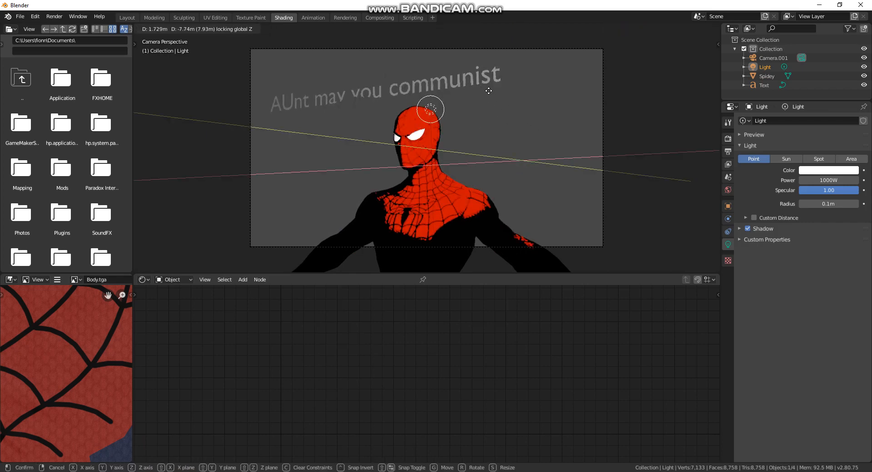
pyautogui.click(516, 84)
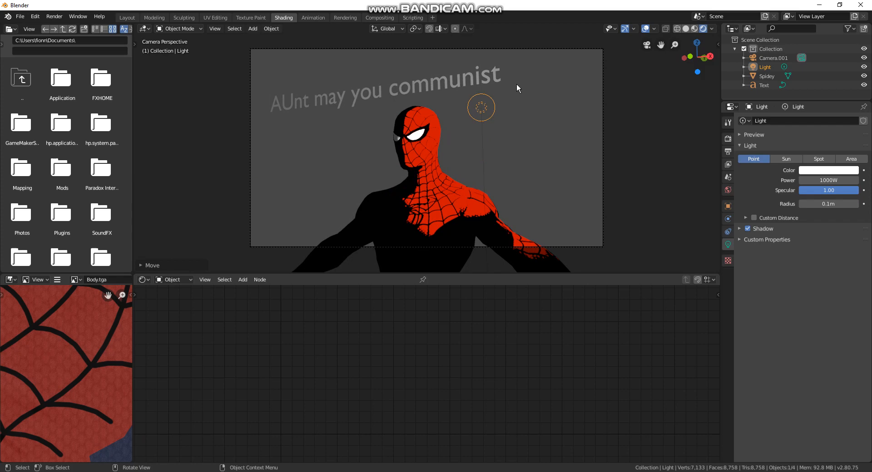
# Edit the text object's last word so the line reads "AUnt may you commuUniSST", and finish editing it
pyautogui.scroll(3, 530, 170)
pyautogui.click(530, 170)
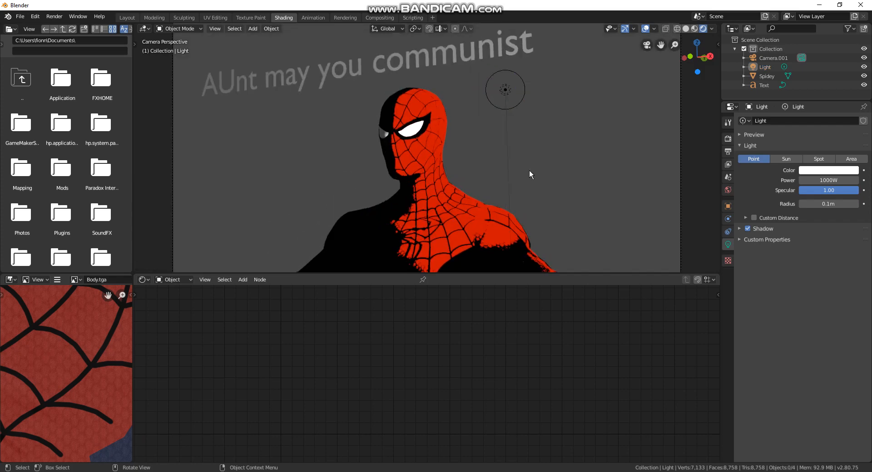
pyautogui.click(356, 78)
pyautogui.press('Tab')
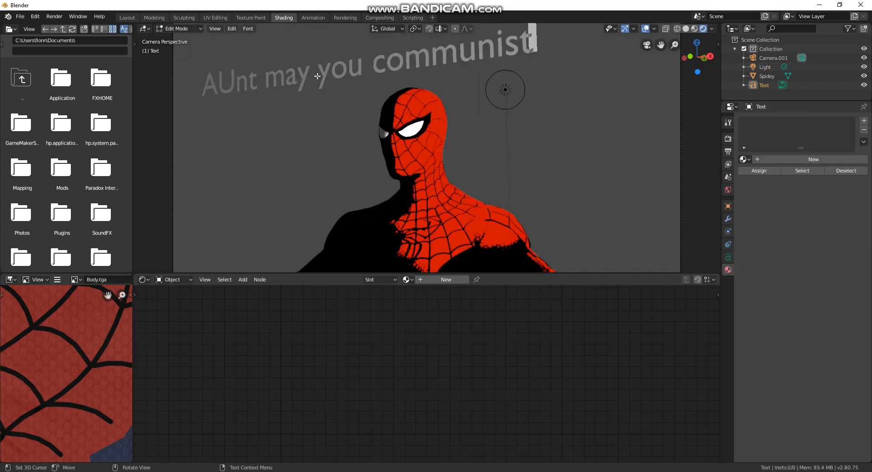
pyautogui.press('BackSpace')
pyautogui.press('BackSpace')
pyautogui.press('BackSpace')
pyautogui.press('BackSpace')
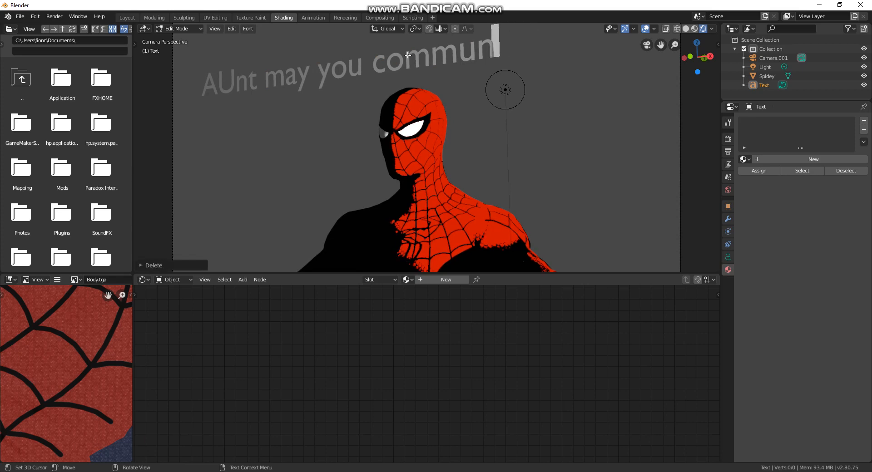
pyautogui.write('U')
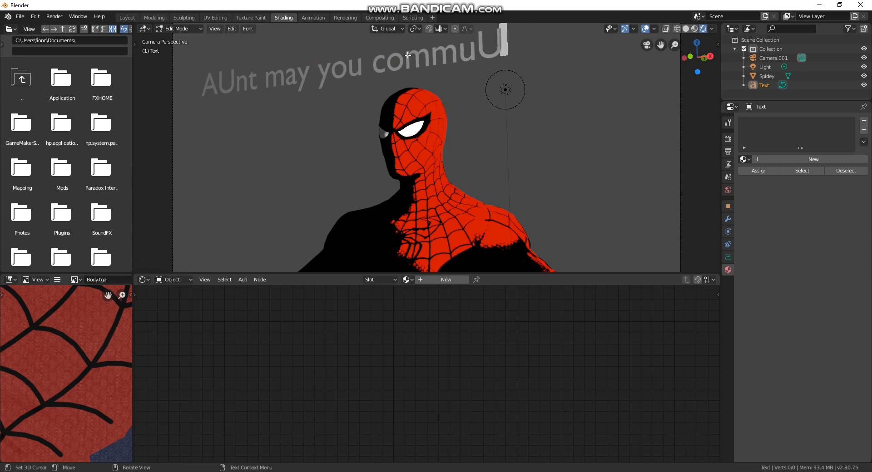
pyautogui.write('niSS I')
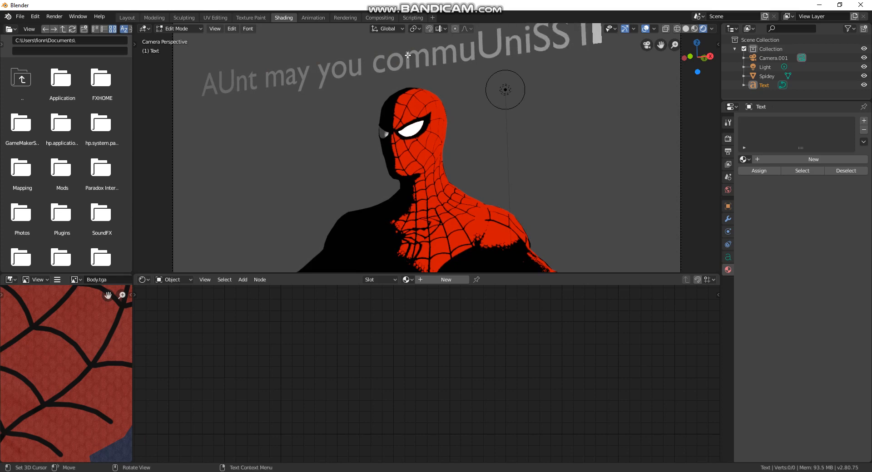
pyautogui.scroll(-3, 529, 129)
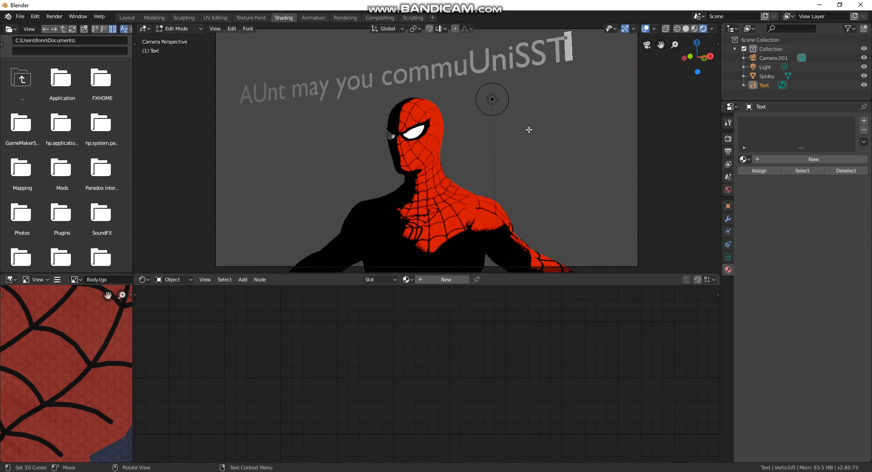
pyautogui.press('Tab')
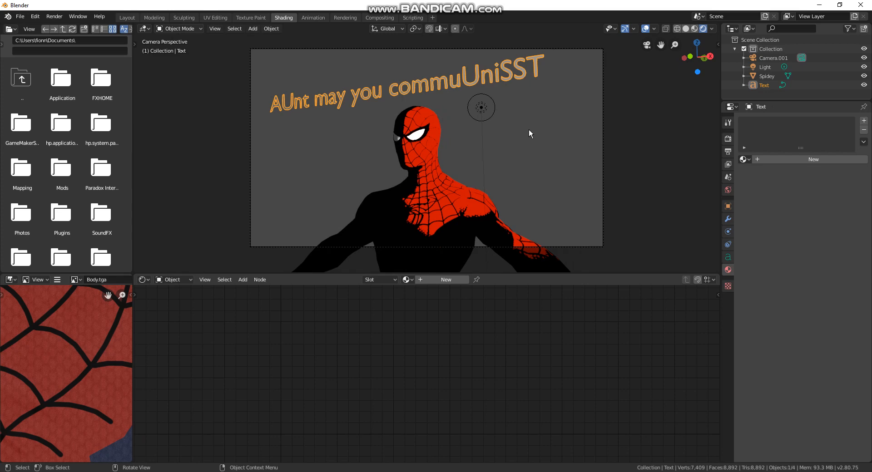